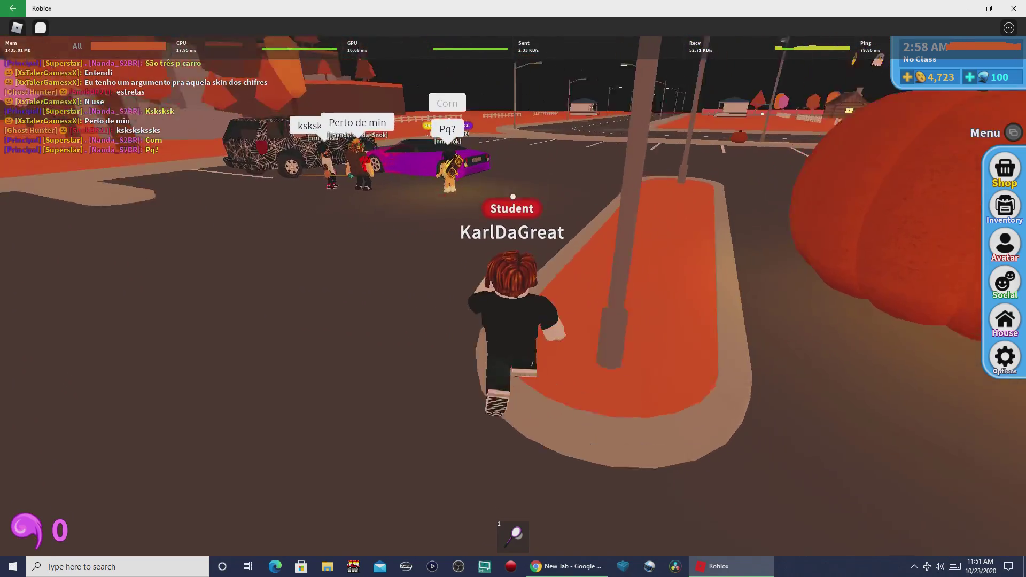
# Run the character across the parking lot, jump over the tent, and continue along the school front to the poster stand.
pyautogui.press('space')
pyautogui.press('w')
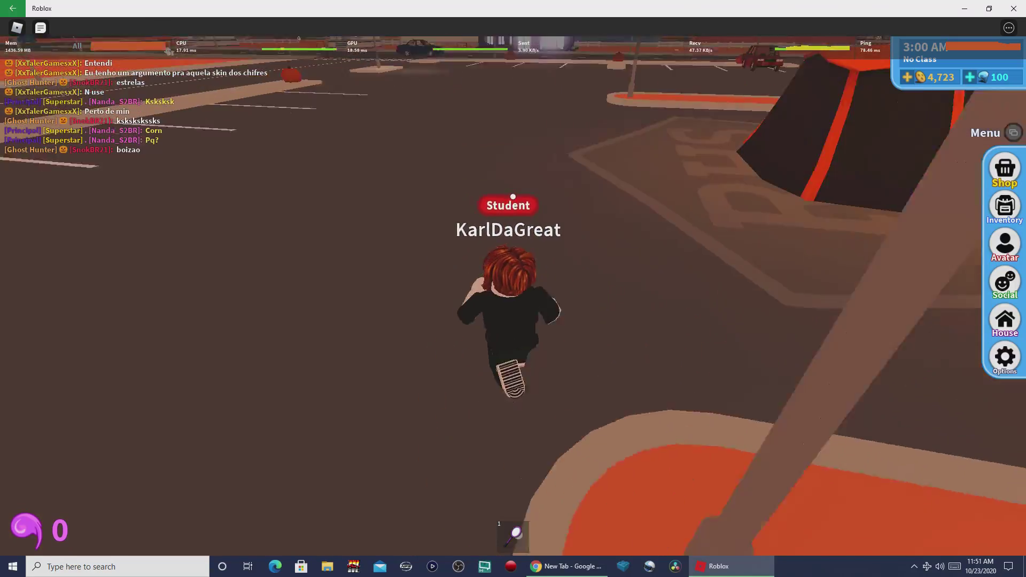
pyautogui.press('space')
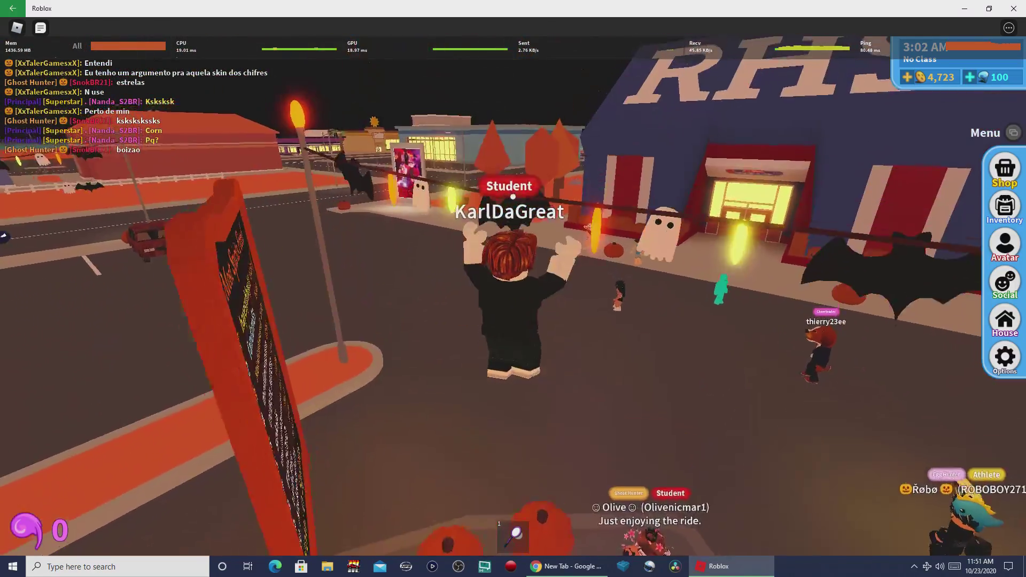
pyautogui.press('w')
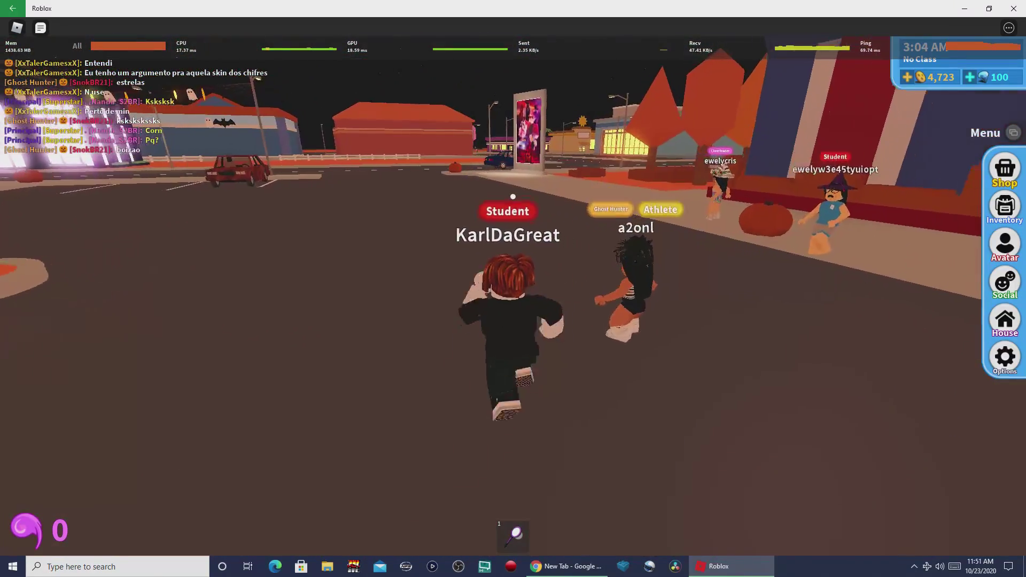
pyautogui.press('w')
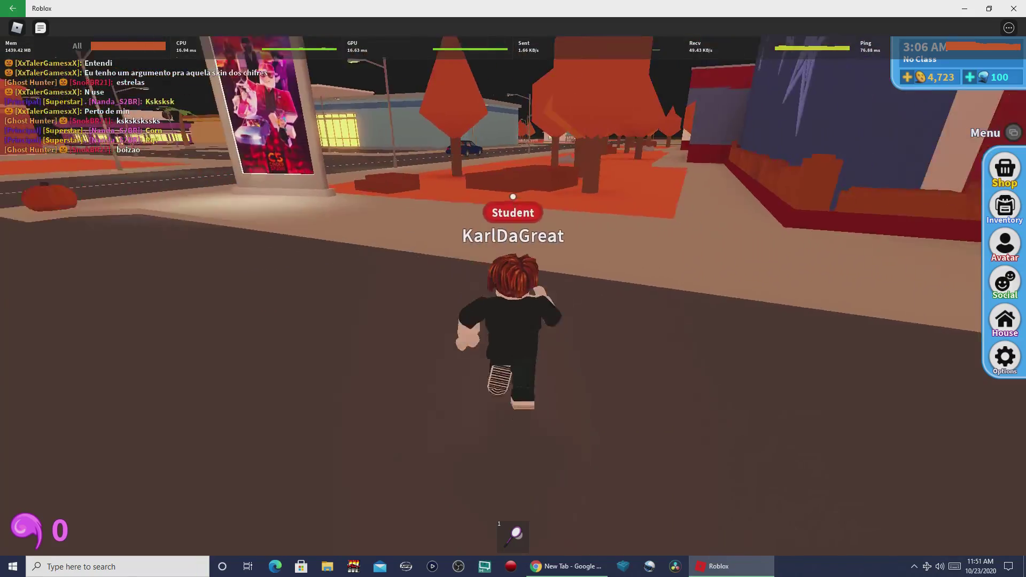
# Run back to the giant pumpkin display, jump onto the tent, and leap off toward the parking lot planter.
pyautogui.press('w')
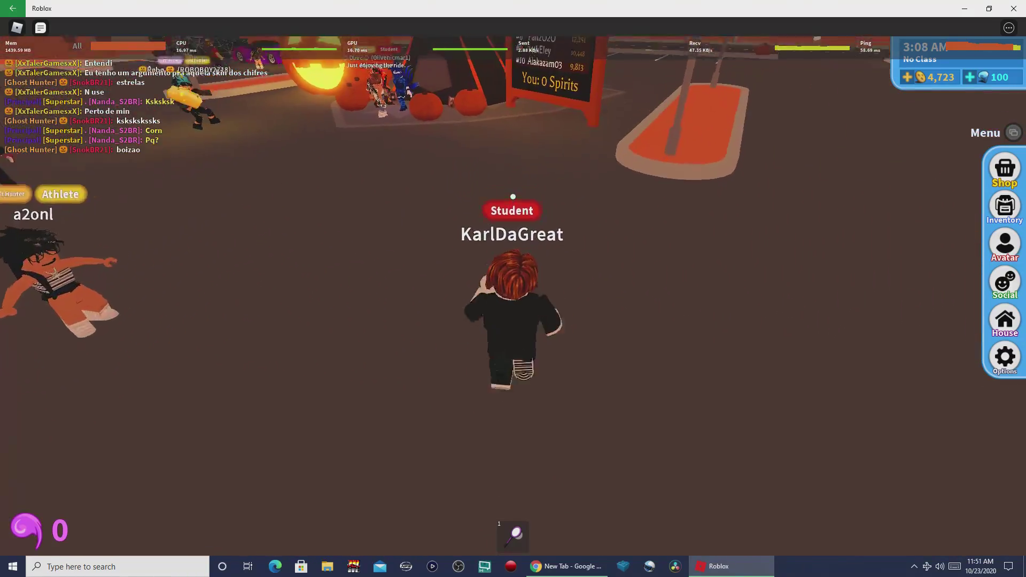
pyautogui.press('w')
pyautogui.press('space')
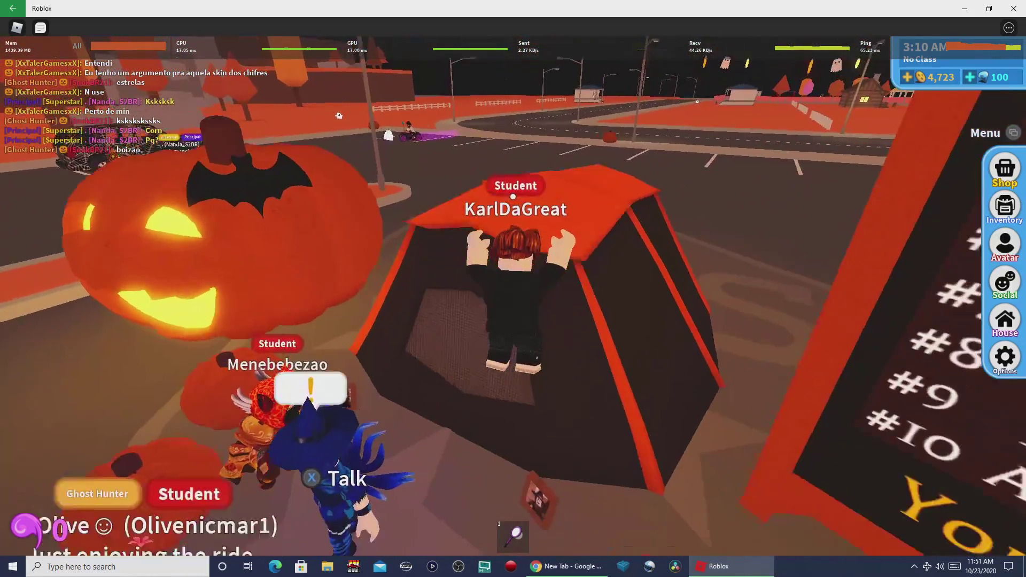
pyautogui.press('w')
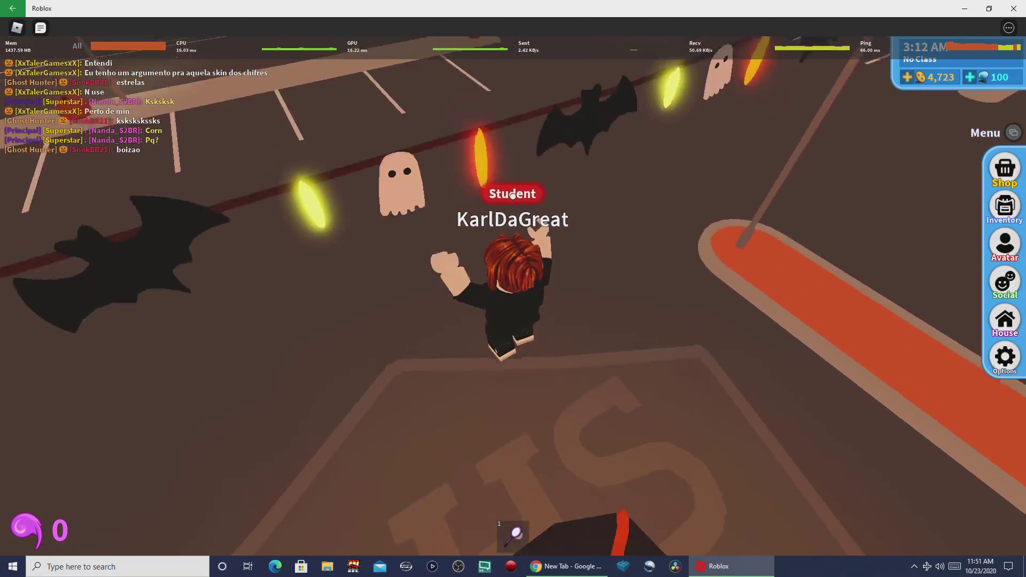
pyautogui.press('w')
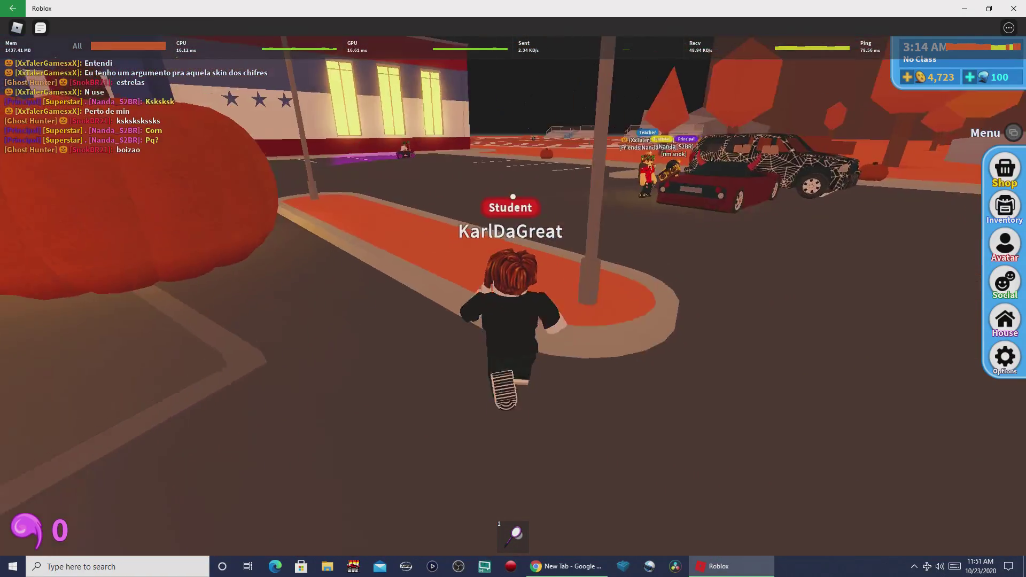
pyautogui.press('w')
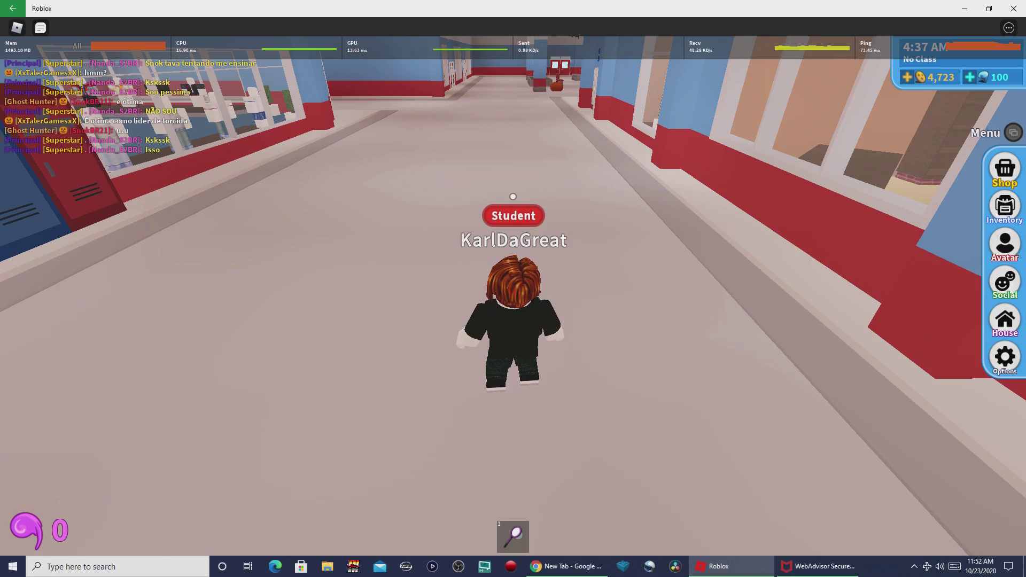
# Run down the school hallway past the Front Office door to the trophy case.
pyautogui.press('w')
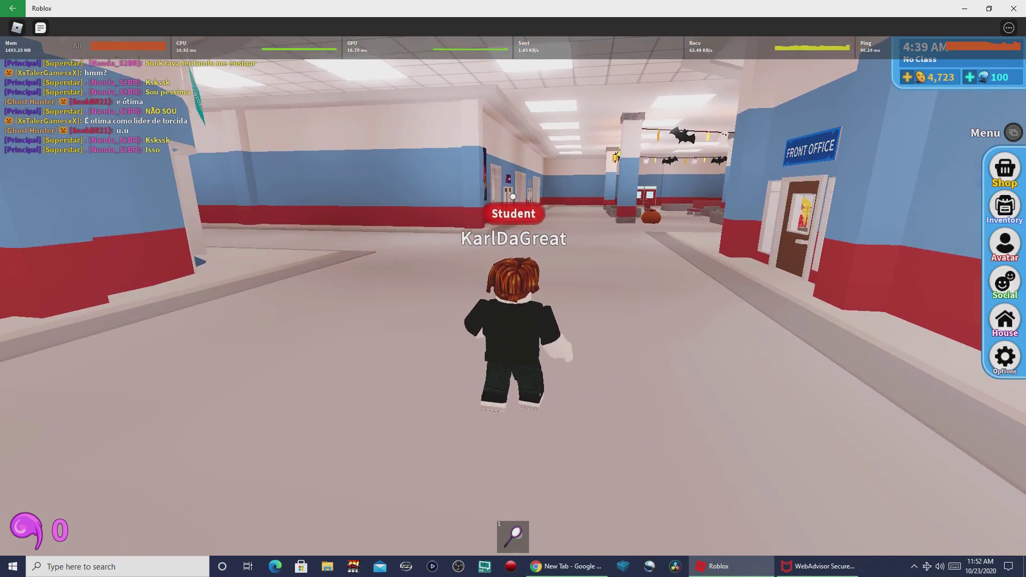
pyautogui.press('w')
pyautogui.press('space')
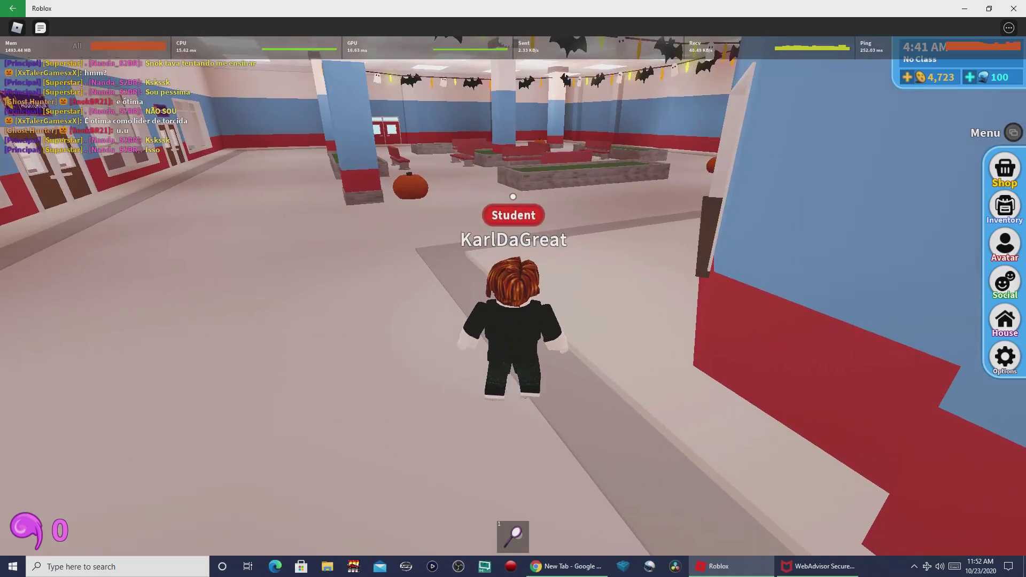
pyautogui.press('w')
pyautogui.press('space')
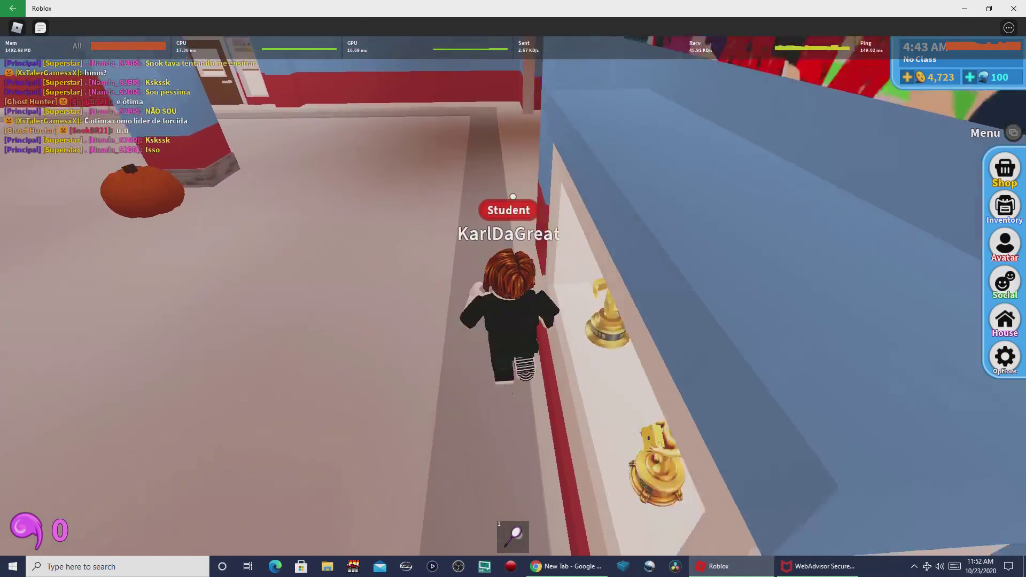
# Circle through the lobby benches, pass the office window, and return to the hallway beside the Front Office.
pyautogui.press('w')
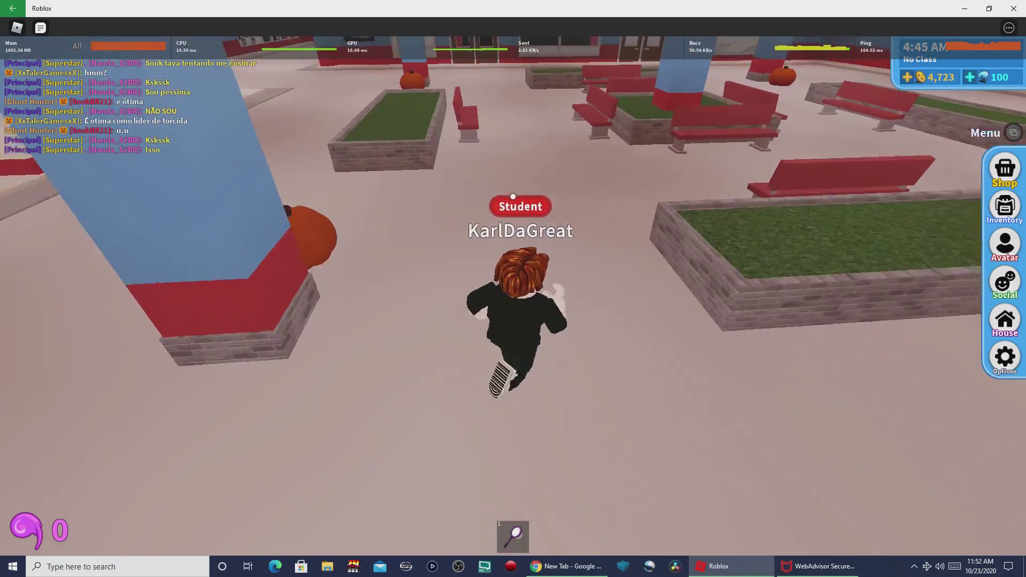
pyautogui.press('w')
pyautogui.press('space')
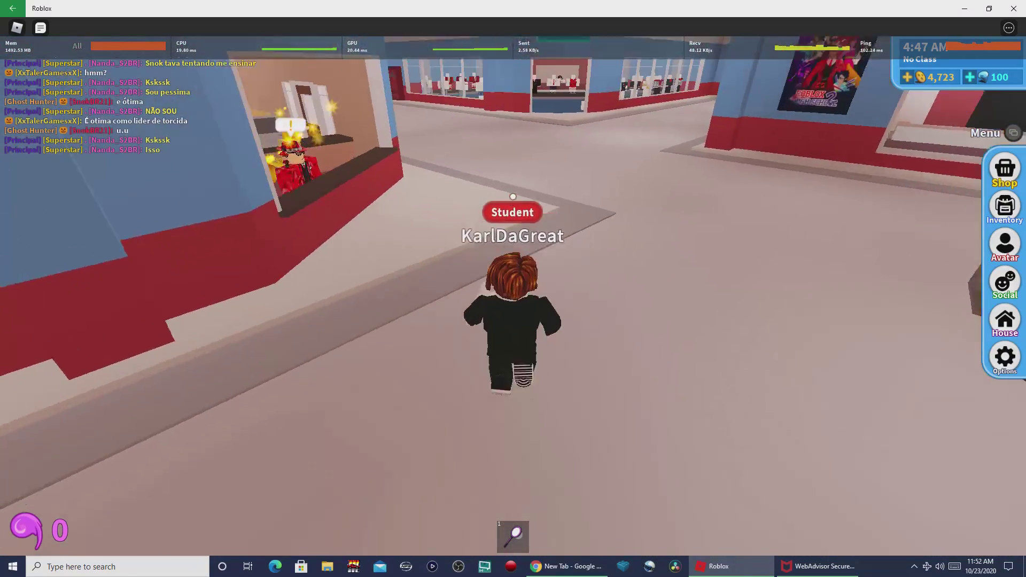
pyautogui.press('w')
pyautogui.press('space')
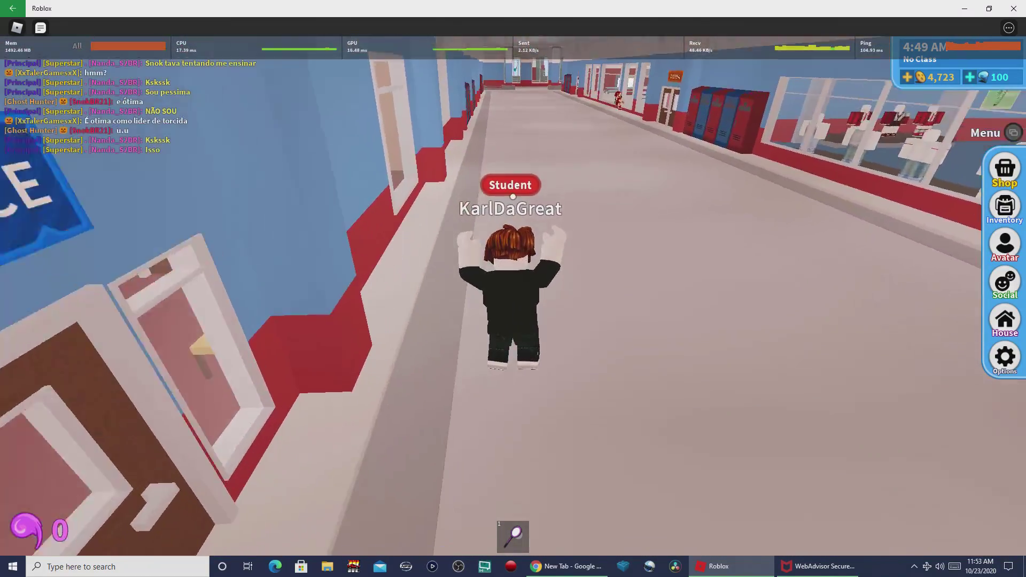
# Run along the long locker-lined hallway to the open area with benches at its far end.
pyautogui.press('w')
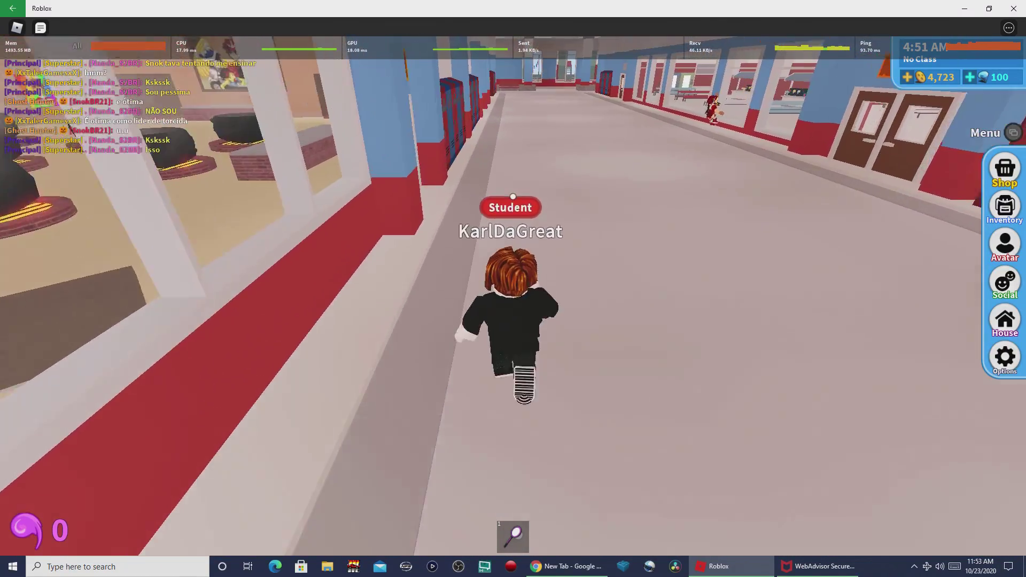
pyautogui.press('w')
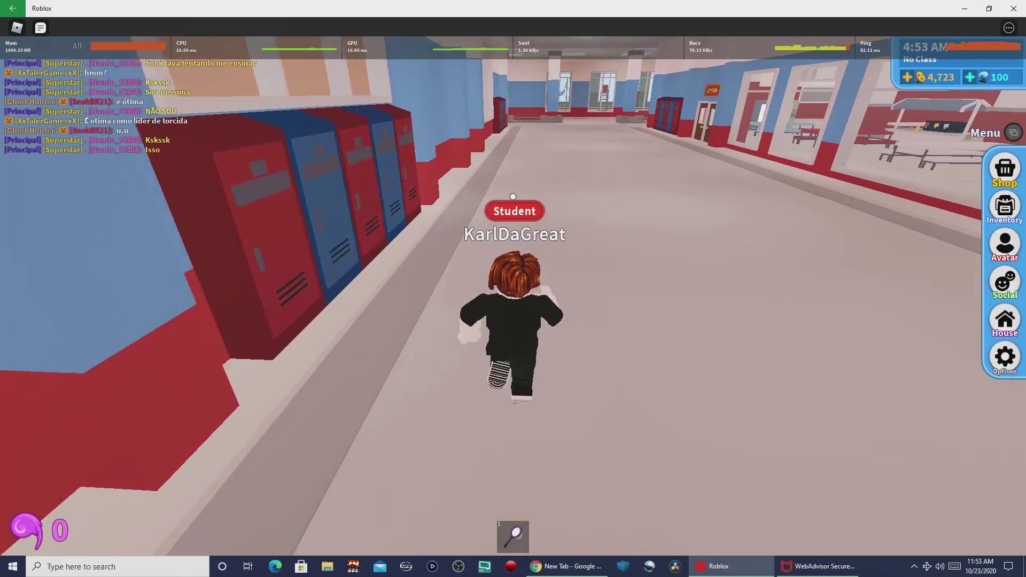
pyautogui.press('w')
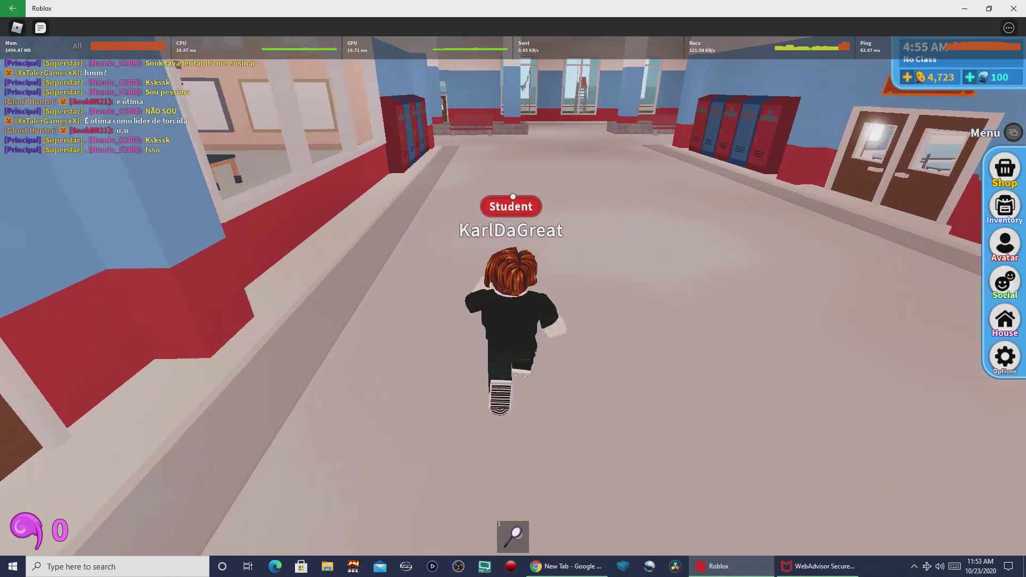
pyautogui.press('w')
# Run past the lockers in the far hall and loop around to the benches beside the pool windows.
pyautogui.press('w')
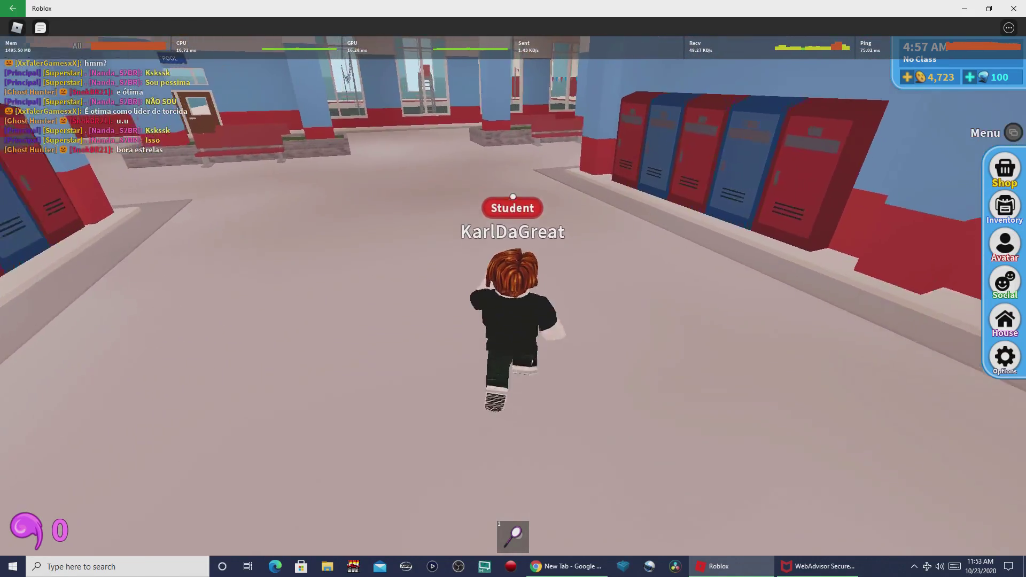
pyautogui.press('space')
pyautogui.press('w')
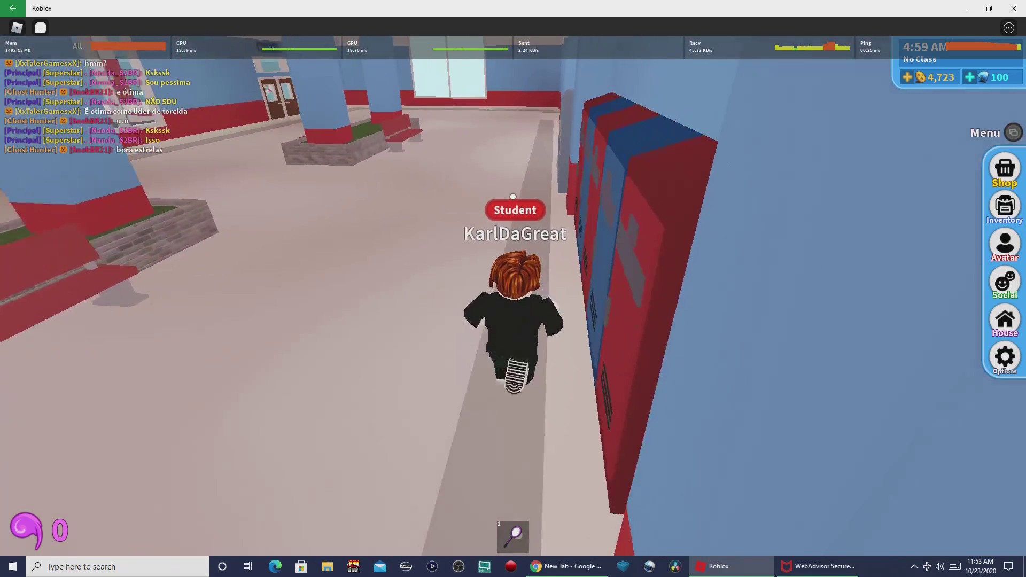
pyautogui.press('w')
pyautogui.press('a')
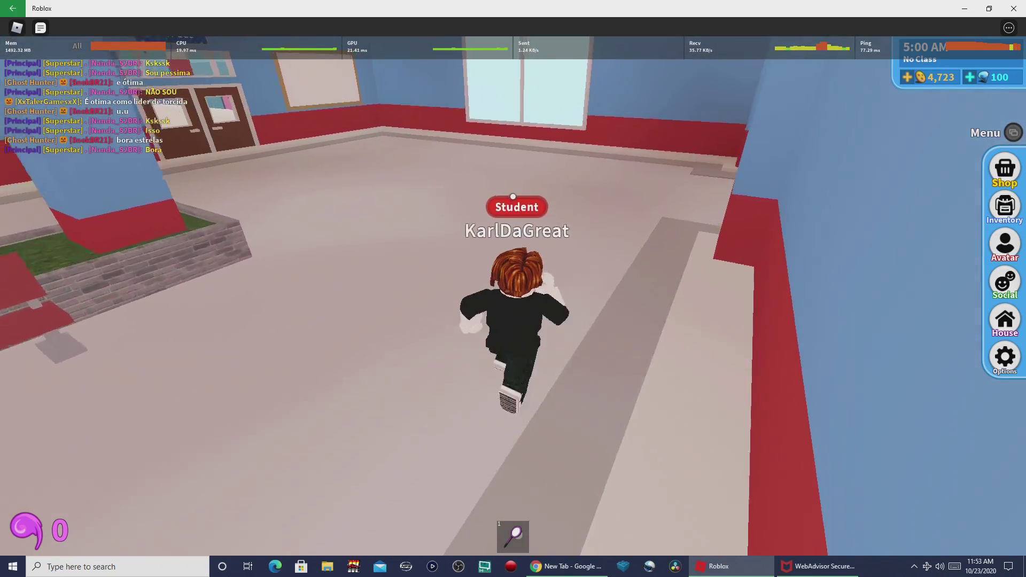
# Jump past the pillar planter and turn back into the hallway toward the Cafeteria.
pyautogui.press('w')
pyautogui.press('a')
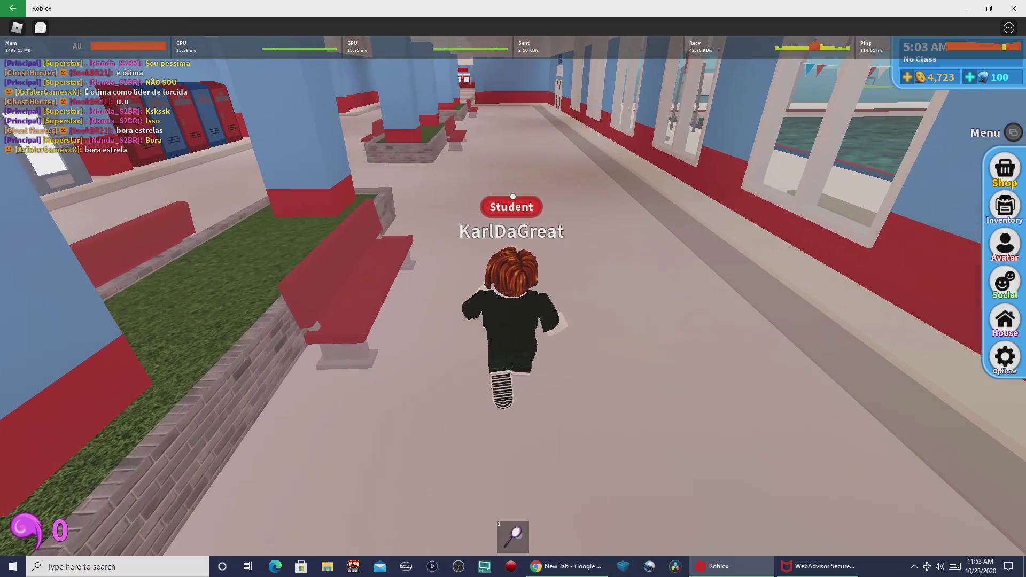
pyautogui.press('w')
pyautogui.press('space')
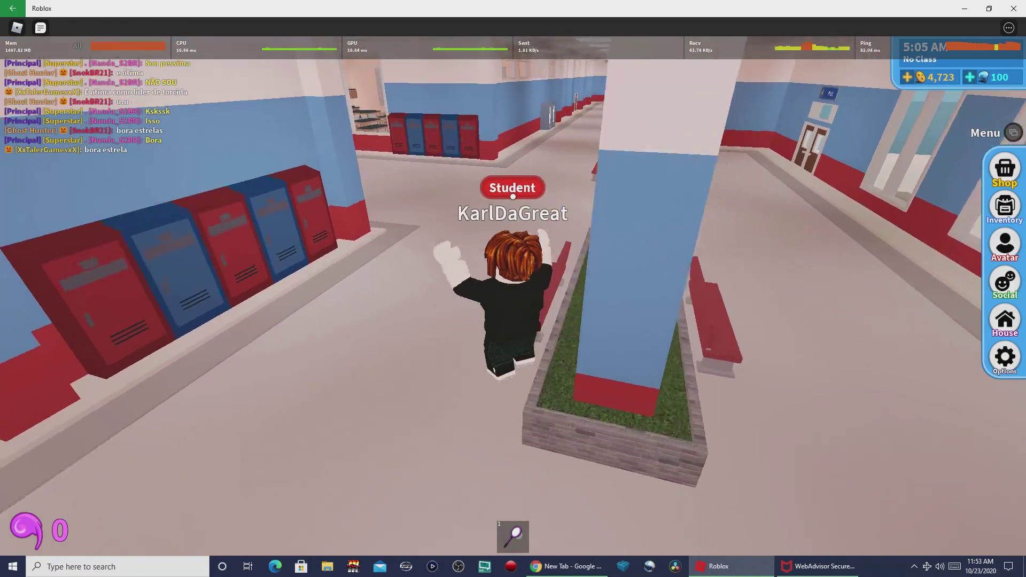
pyautogui.press('w')
pyautogui.press('d')
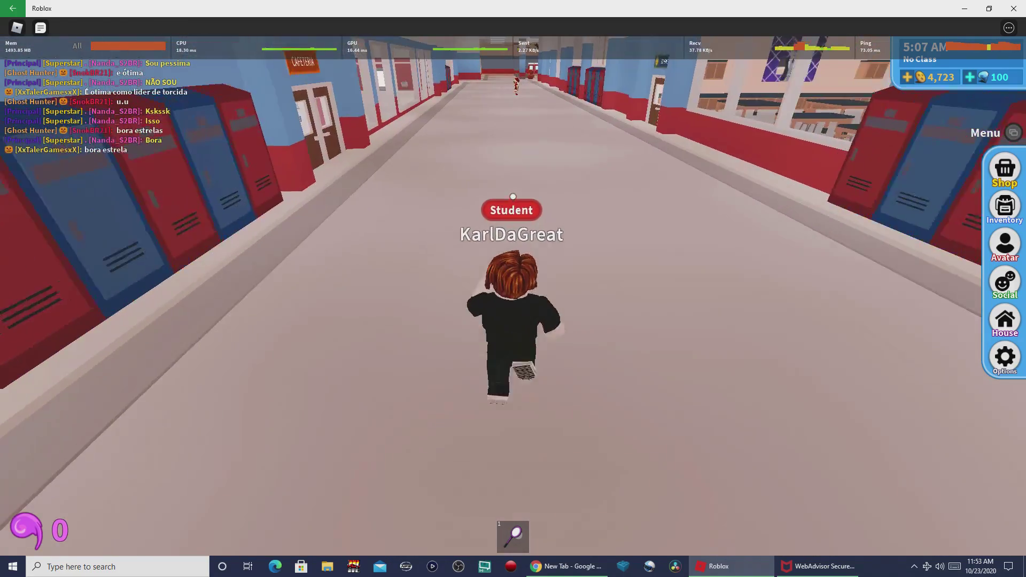
# Run and jump along the hallway past the Cafeteria, heading back to the lobby.
pyautogui.press('w')
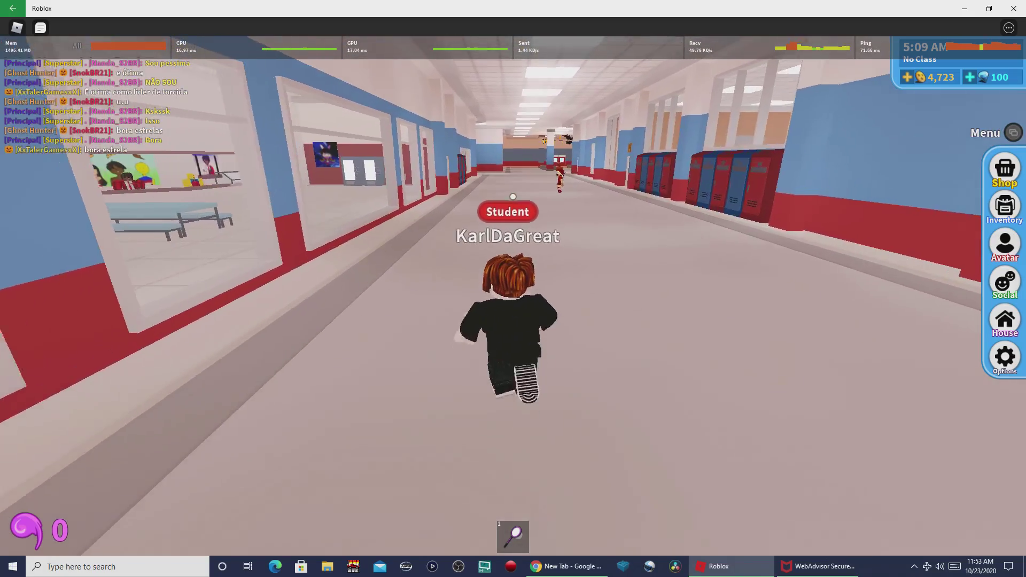
pyautogui.press('space')
pyautogui.press('w')
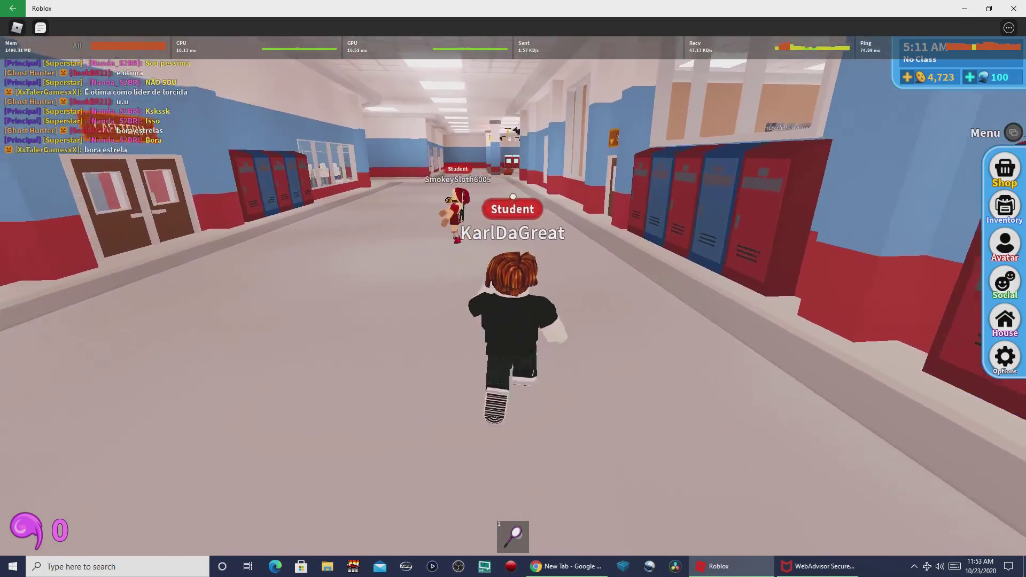
pyautogui.press('space')
pyautogui.press('w')
pyautogui.press('space')
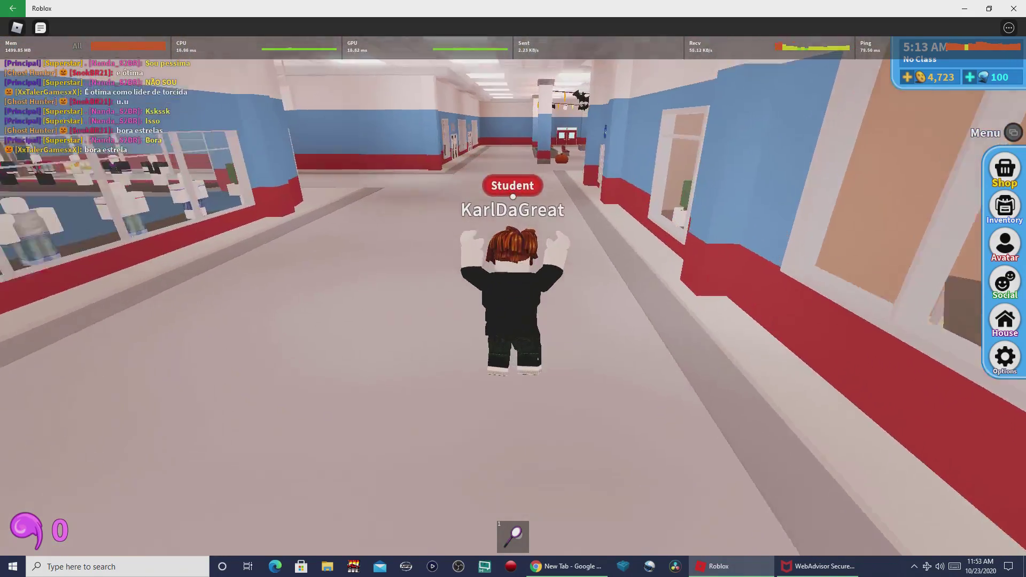
# Run past the Front Office door and jump onto the counter next to the golden-winged character.
pyautogui.press('w')
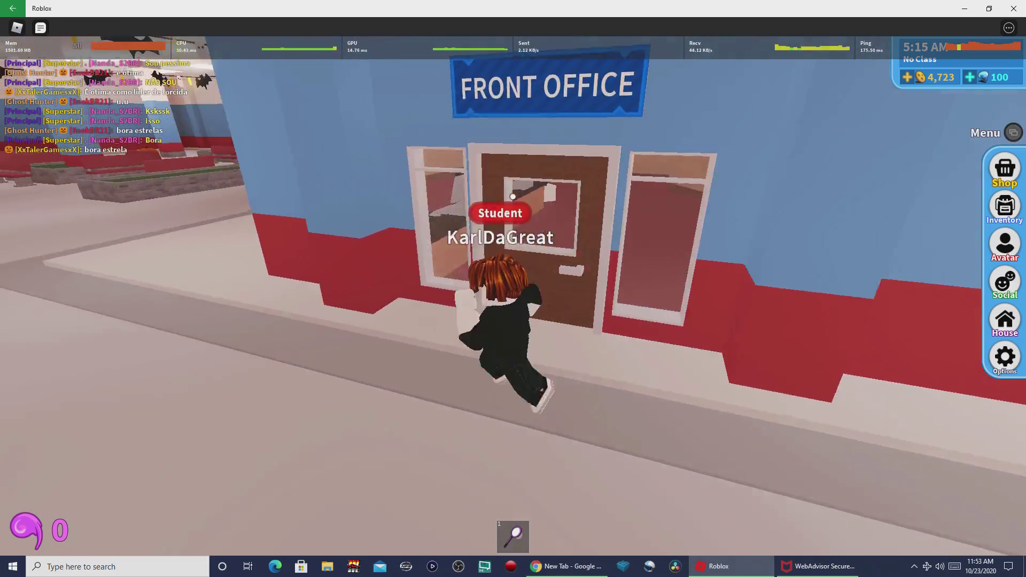
pyautogui.press('space')
pyautogui.press('w')
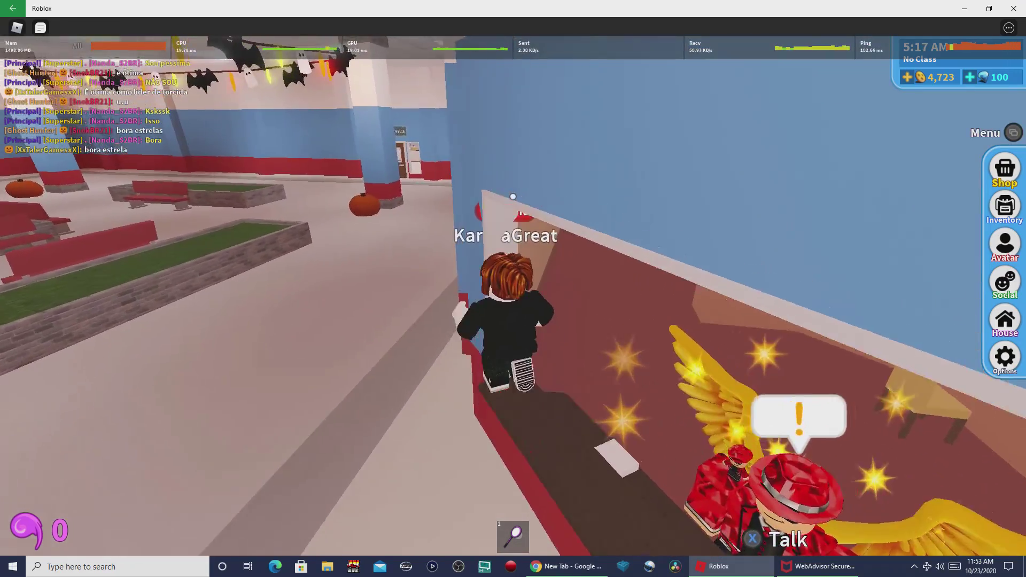
# Jump off the office counter, run among the lobby benches, and loop past the office window to the grass planter.
pyautogui.press('space')
pyautogui.press('w')
pyautogui.press('a')
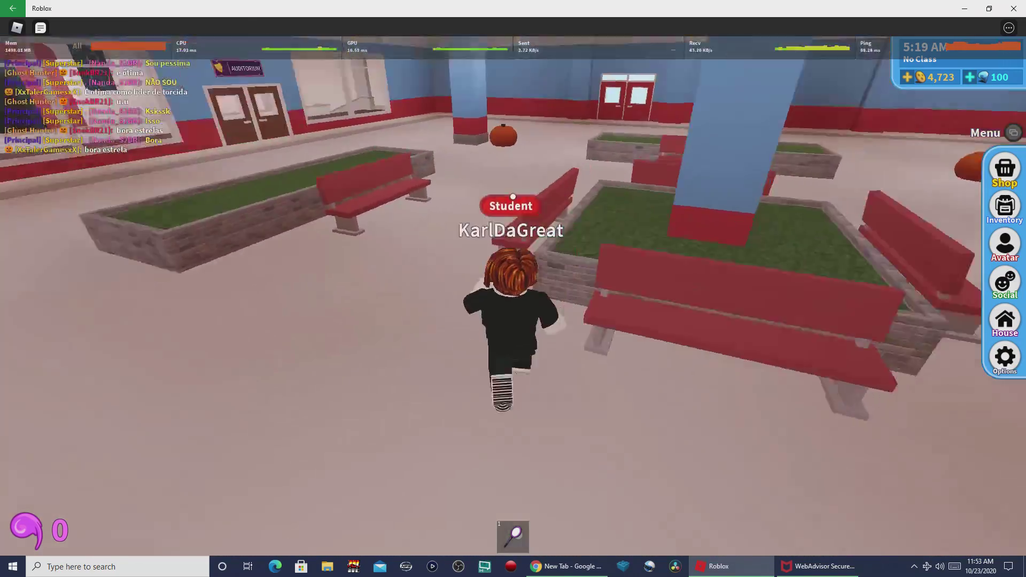
pyautogui.press('w')
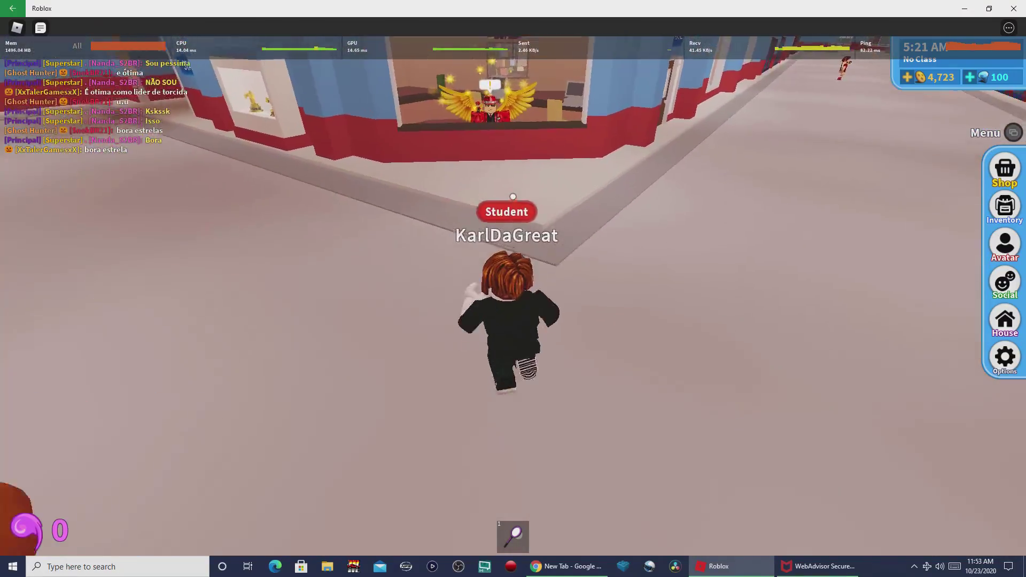
pyautogui.press('space')
pyautogui.press('w')
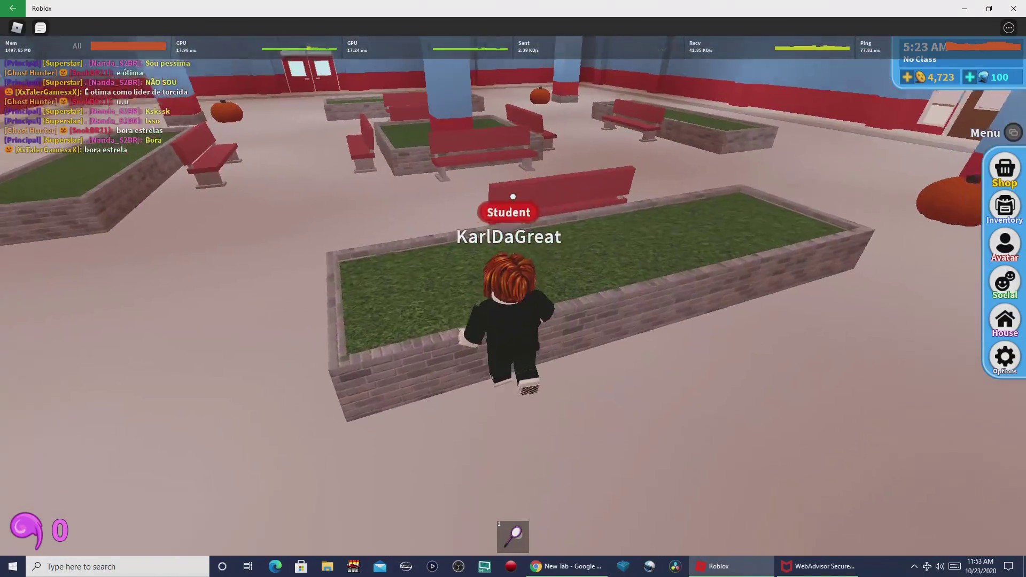
# Cross the lobby past the pumpkin pillar near the Auditorium and stop in the hallway facing School Spirit.
pyautogui.press('space')
pyautogui.press('w')
pyautogui.press('a')
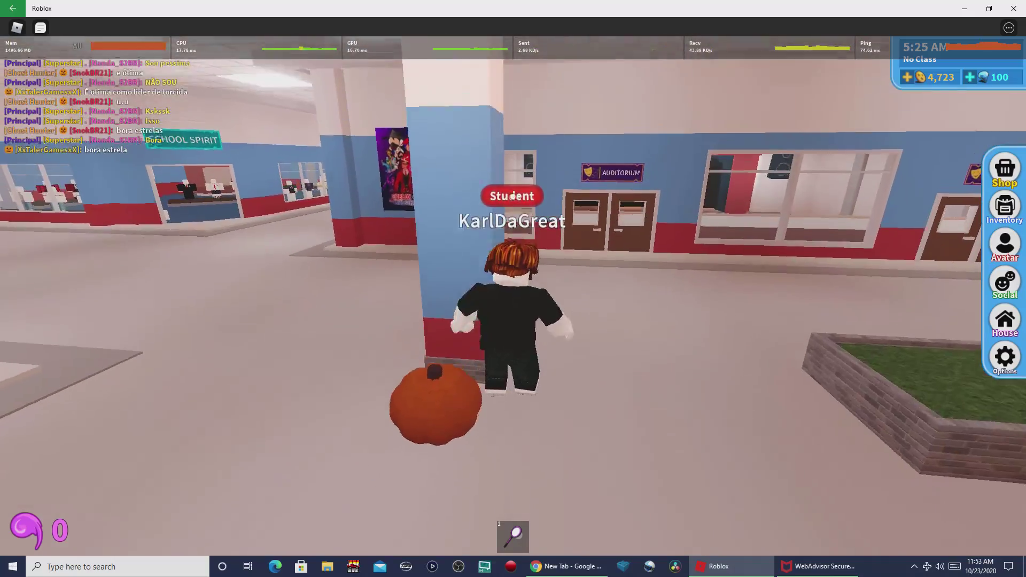
pyautogui.press('w')
pyautogui.press('a')
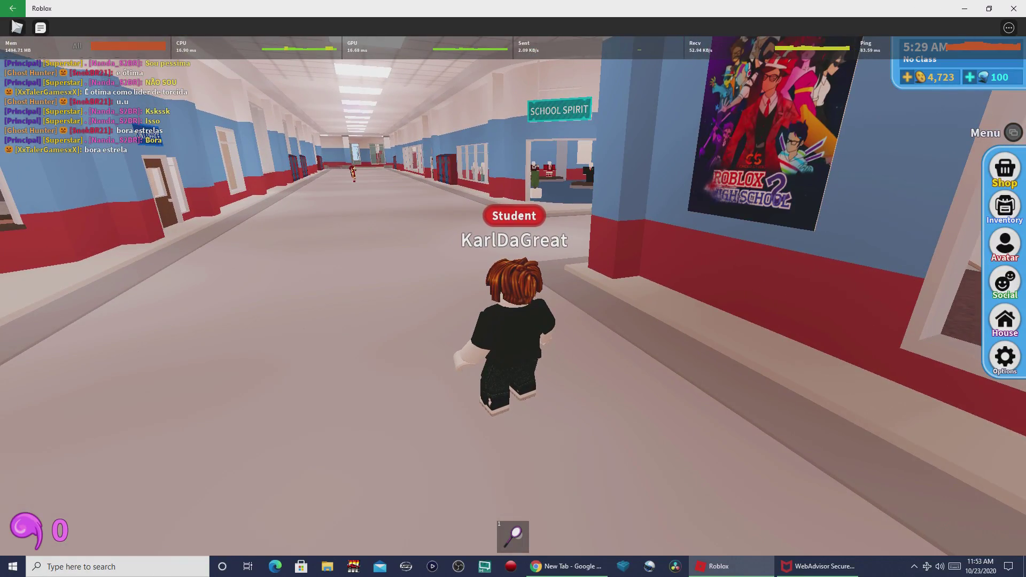
# Turn Fullscreen on in the in-game settings and resume the game.
pyautogui.click(17, 27)
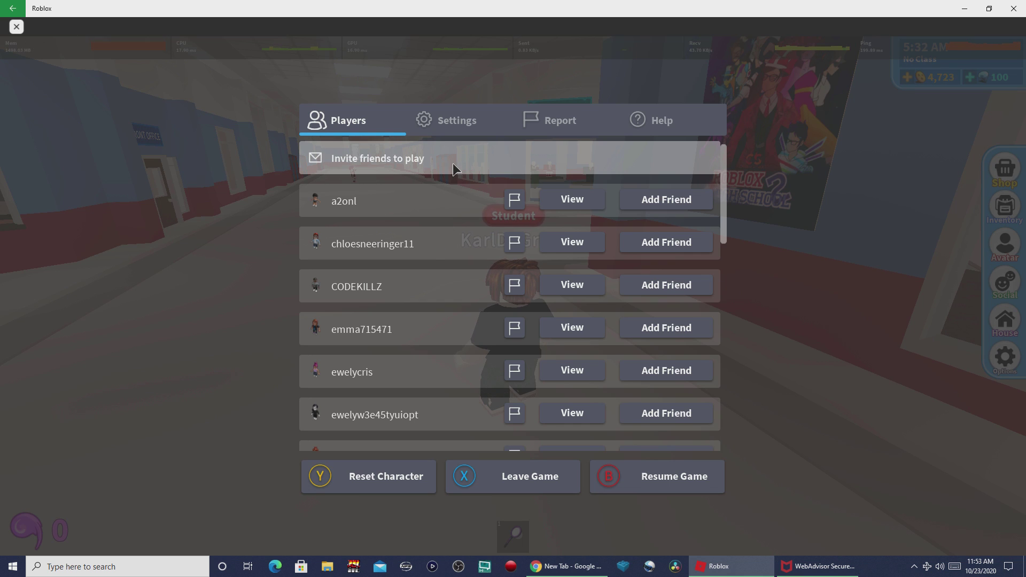
pyautogui.click(467, 125)
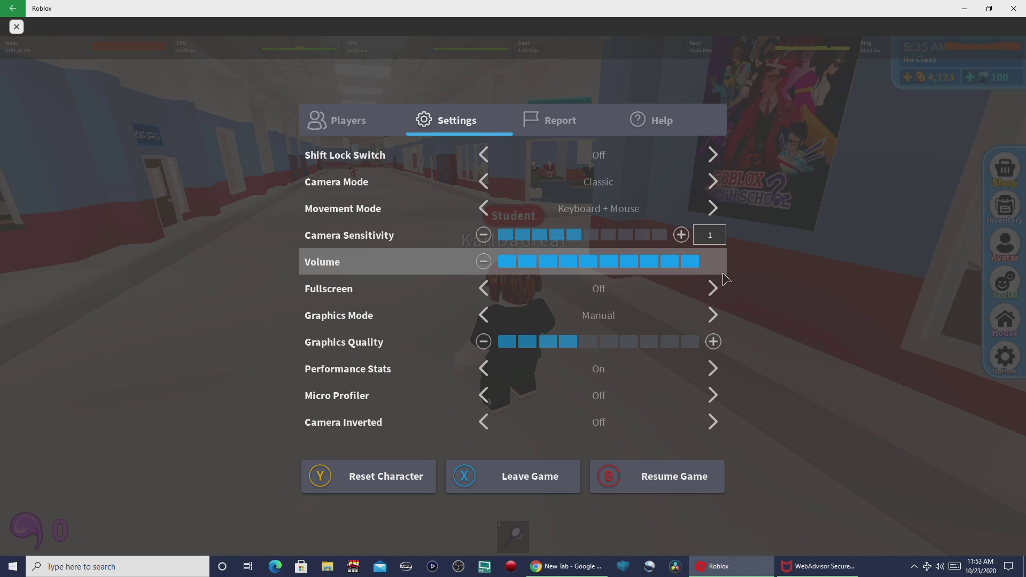
pyautogui.click(713, 288)
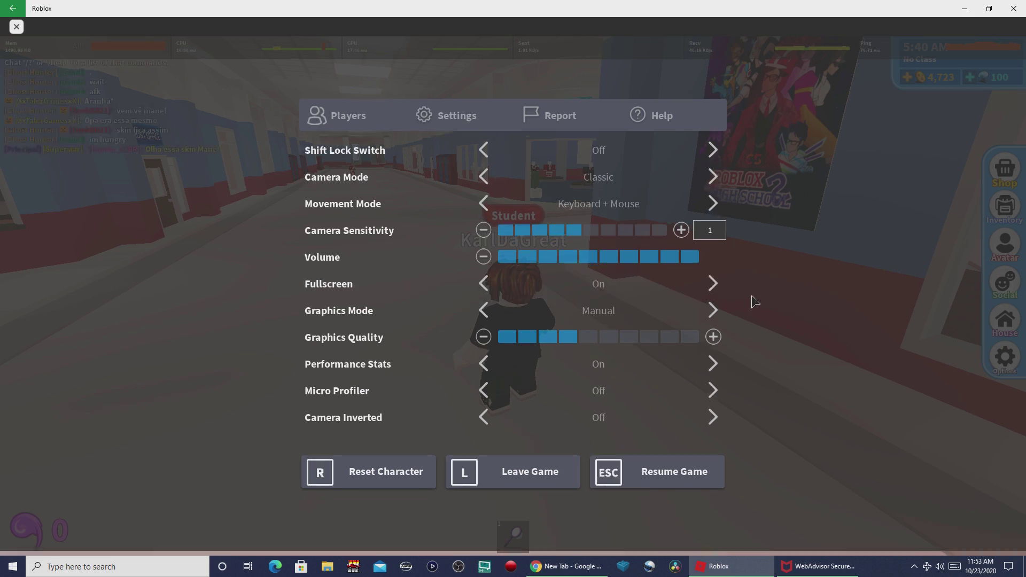
pyautogui.press('Escape')
# Run down the hallway past School Spirit and Science to the far Cafeteria doors.
pyautogui.press('w')
pyautogui.press('w')
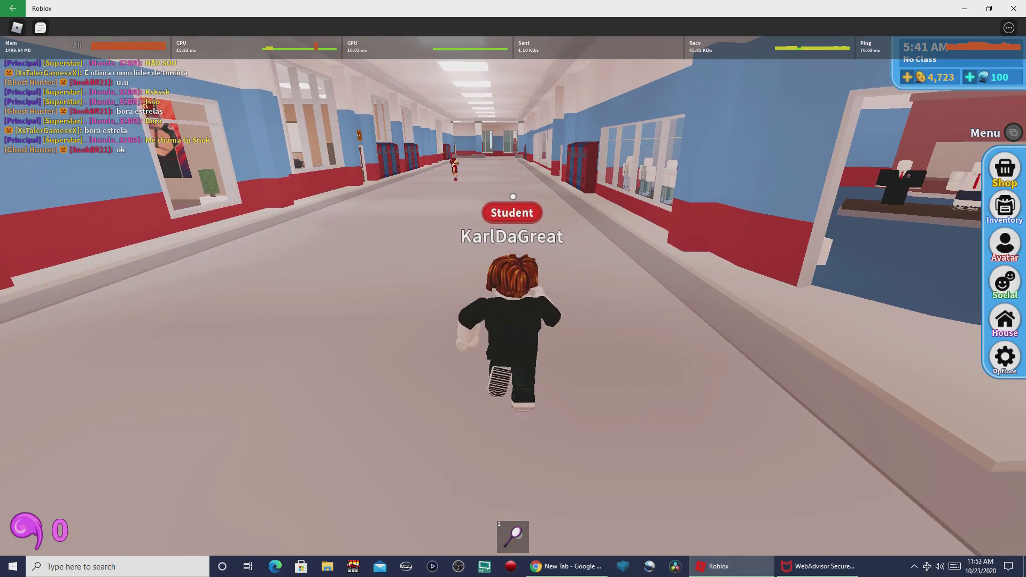
pyautogui.press('w')
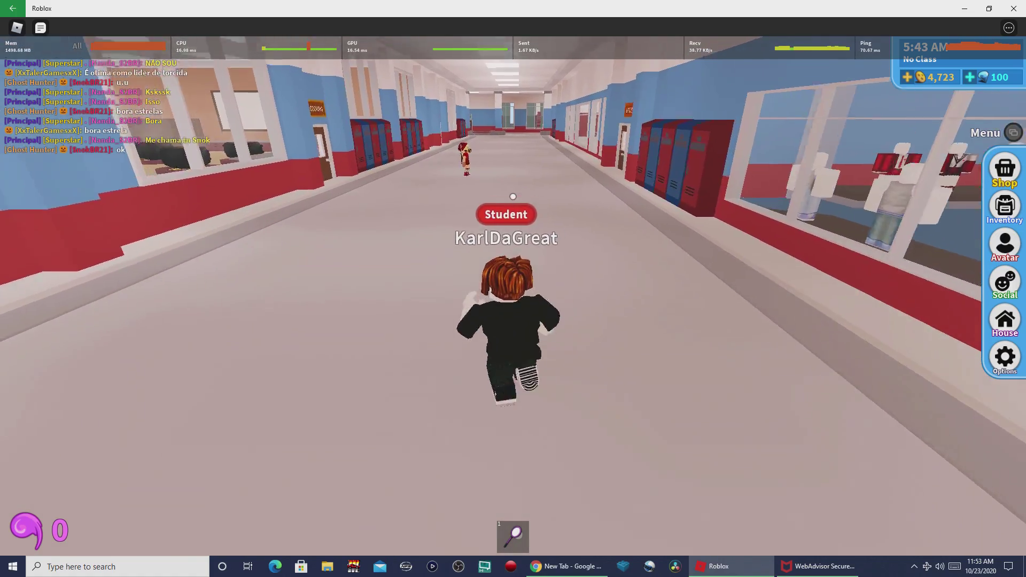
pyautogui.press('w')
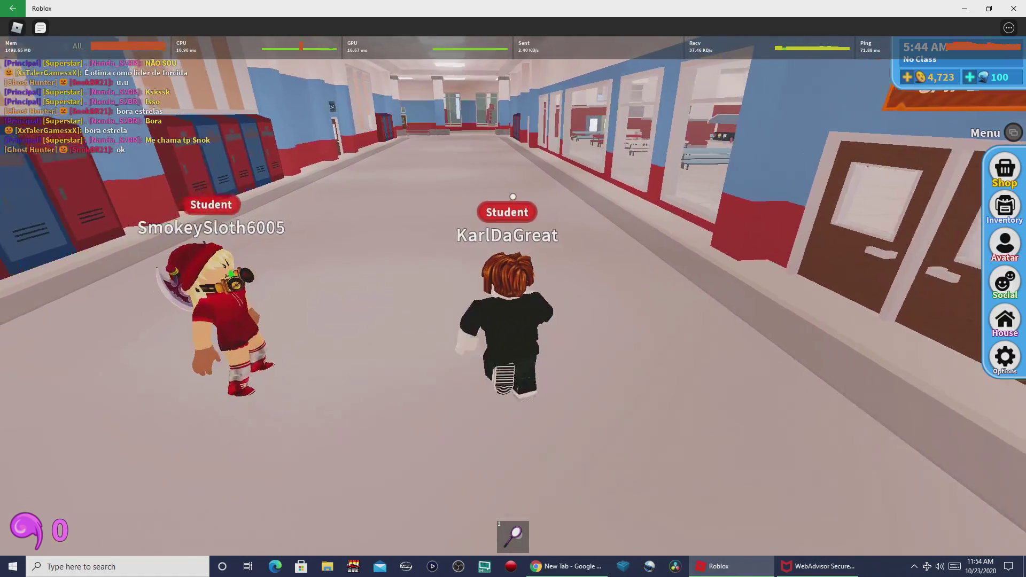
pyautogui.press('w')
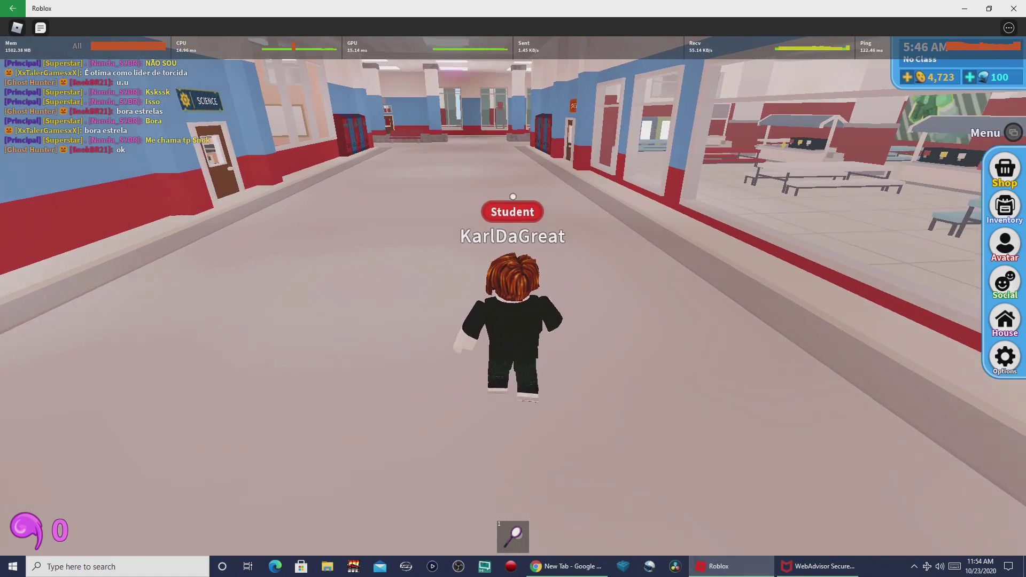
pyautogui.press('w')
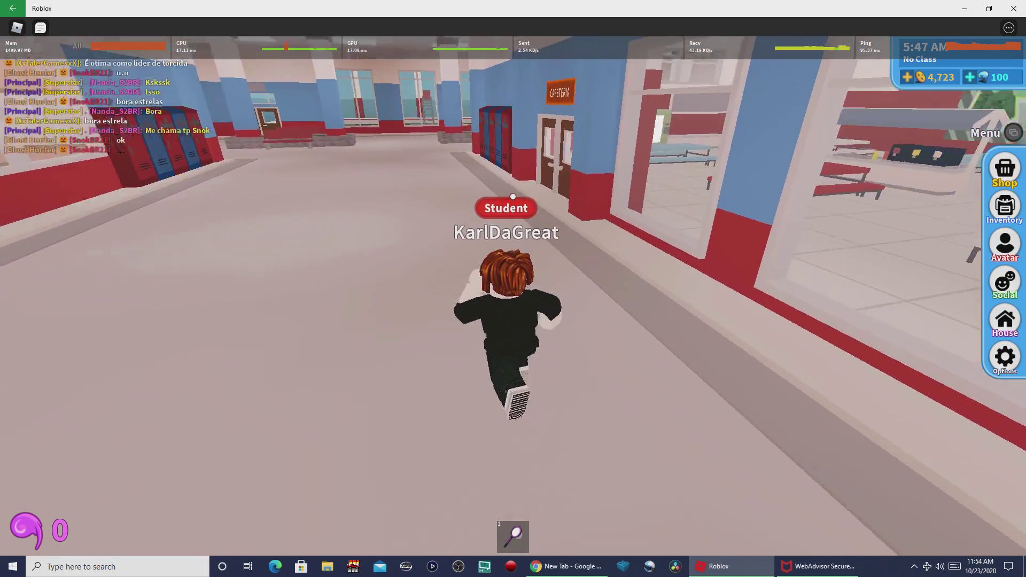
# Jump onto the lockers beyond the Cafeteria, leap off into the lobby, and stop beside the pool windows.
pyautogui.press('w')
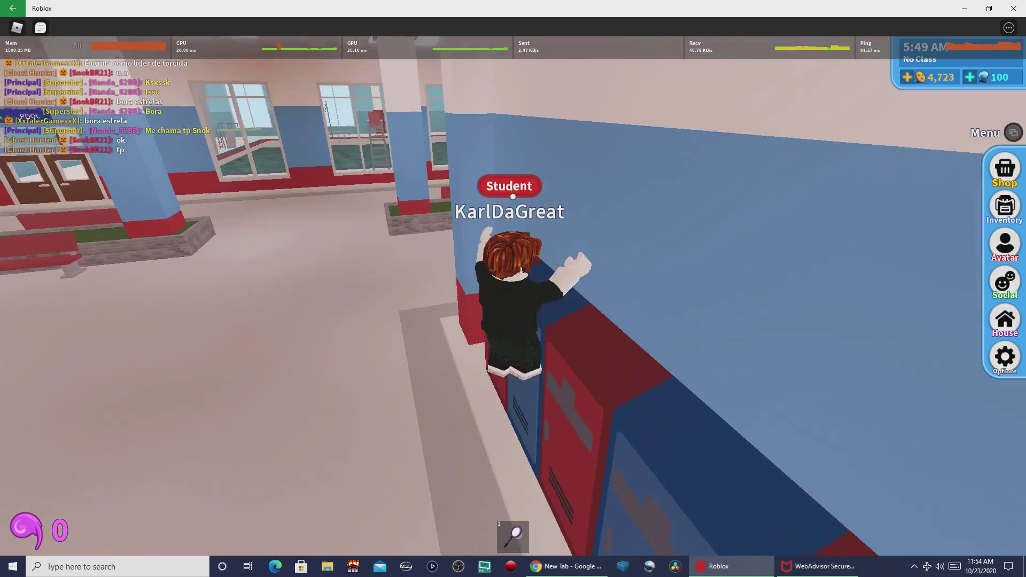
pyautogui.press('w')
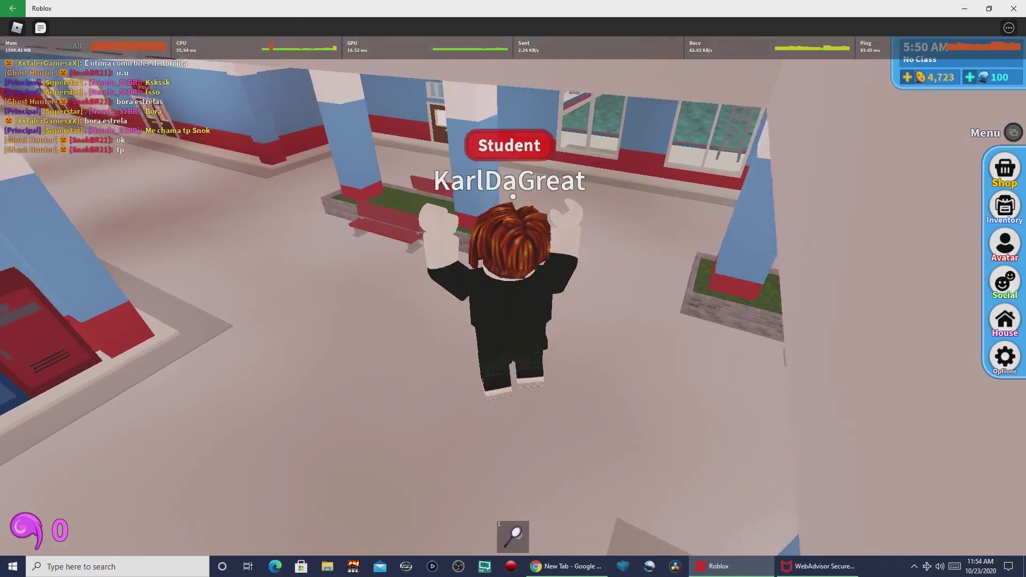
pyautogui.press('w')
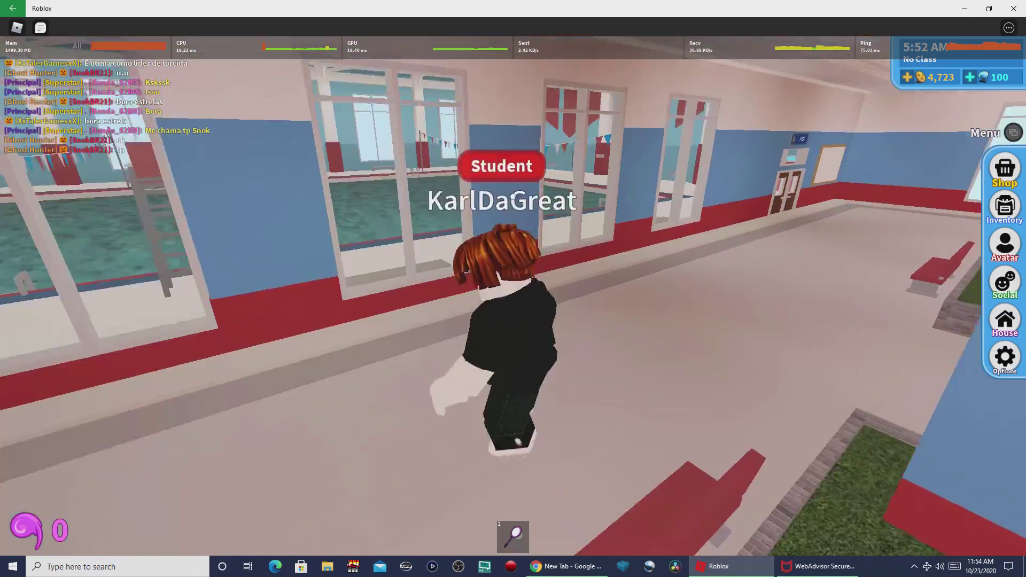
pyautogui.press('w')
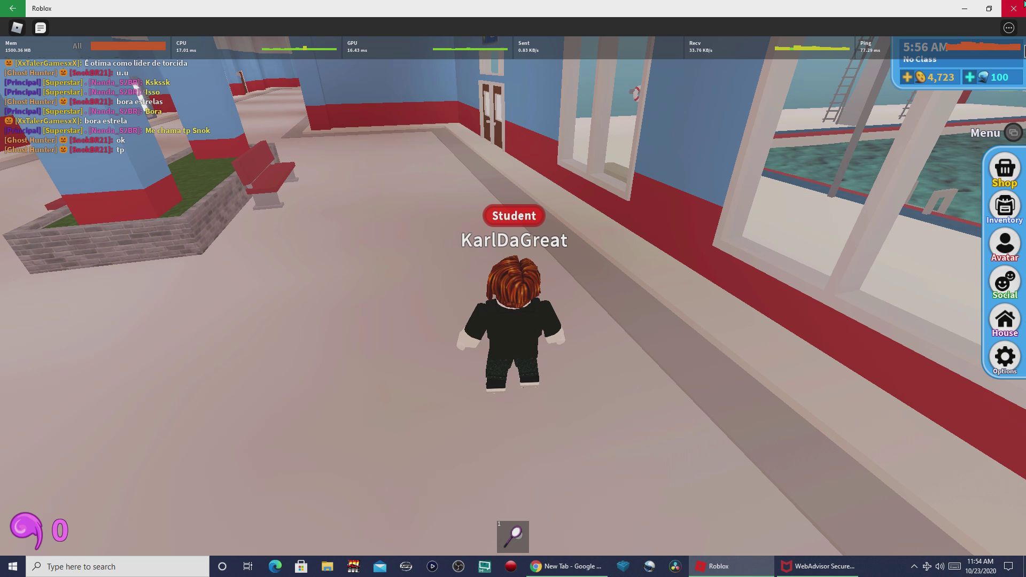
# Close the Roblox game window and dismiss the McAfee WebAdvisor Secure Search notice.
pyautogui.click(1015, 7)
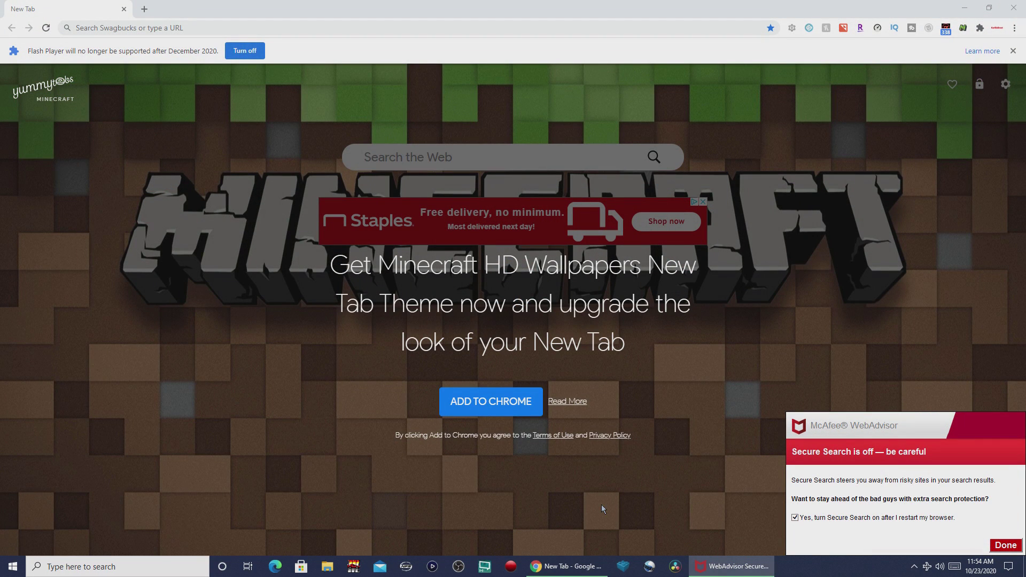
pyautogui.moveTo(569, 575)
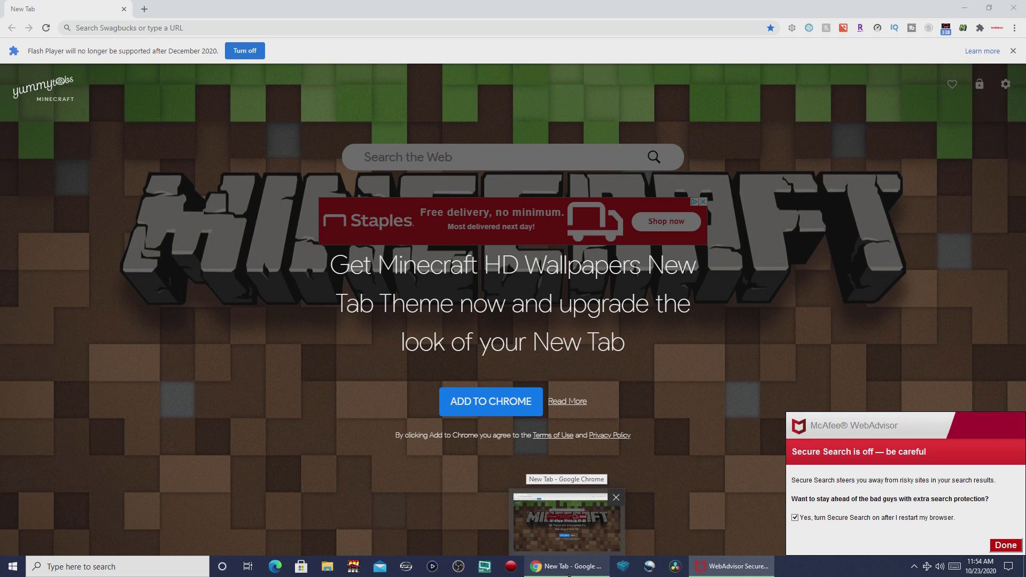
pyautogui.click(998, 548)
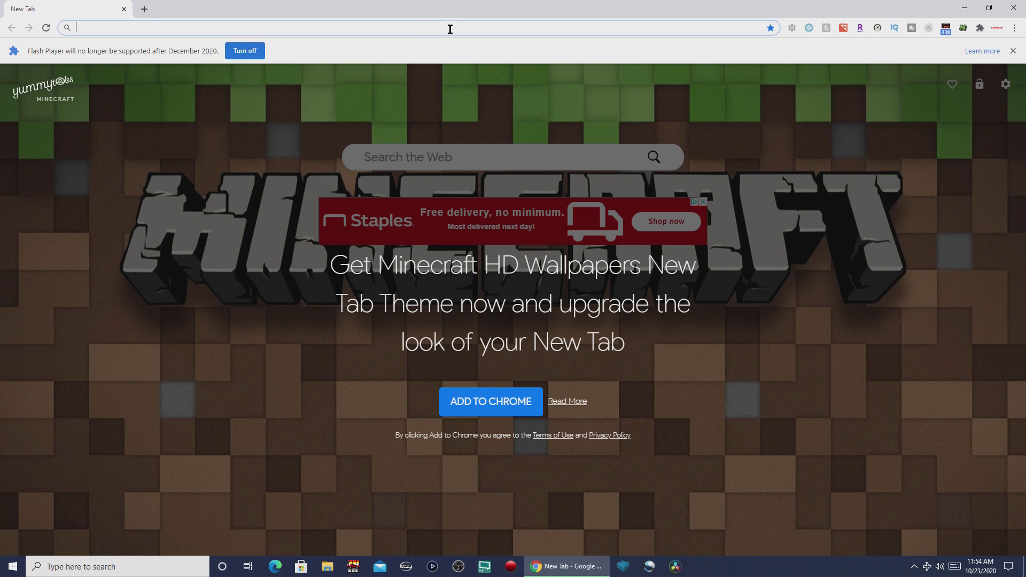
# Go to roblox.com in the Chrome browser.
pyautogui.write('roblox.com')
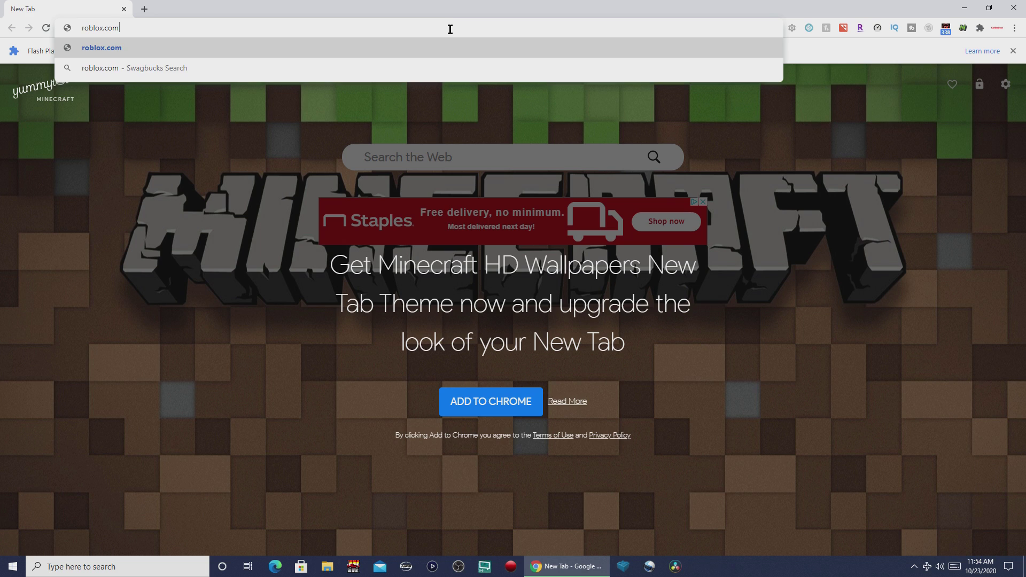
pyautogui.press('Return')
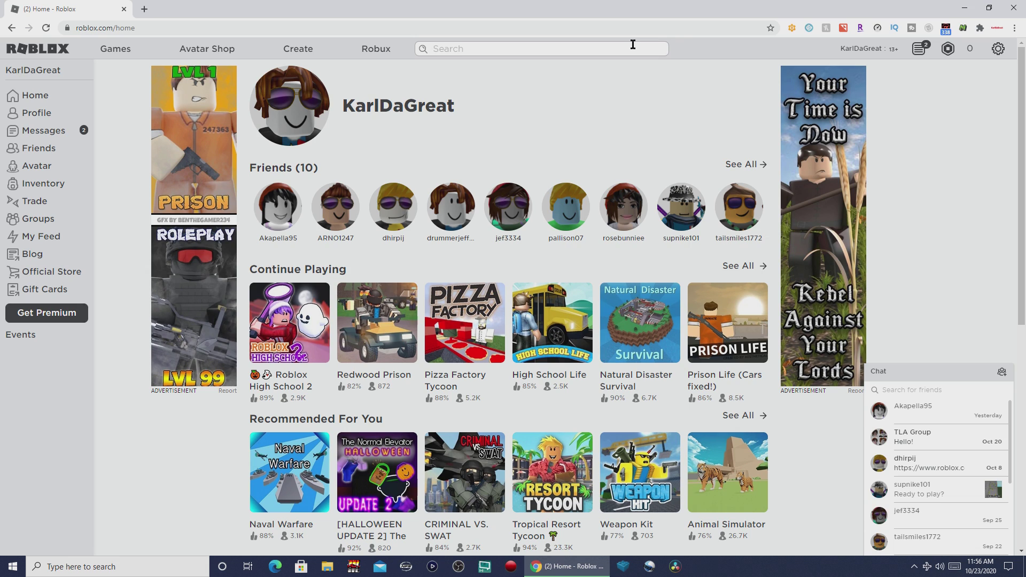
# Search Roblox games for "roblox high school 2" and open the Roblox High School 2 page.
pyautogui.write('roblox high schoo')
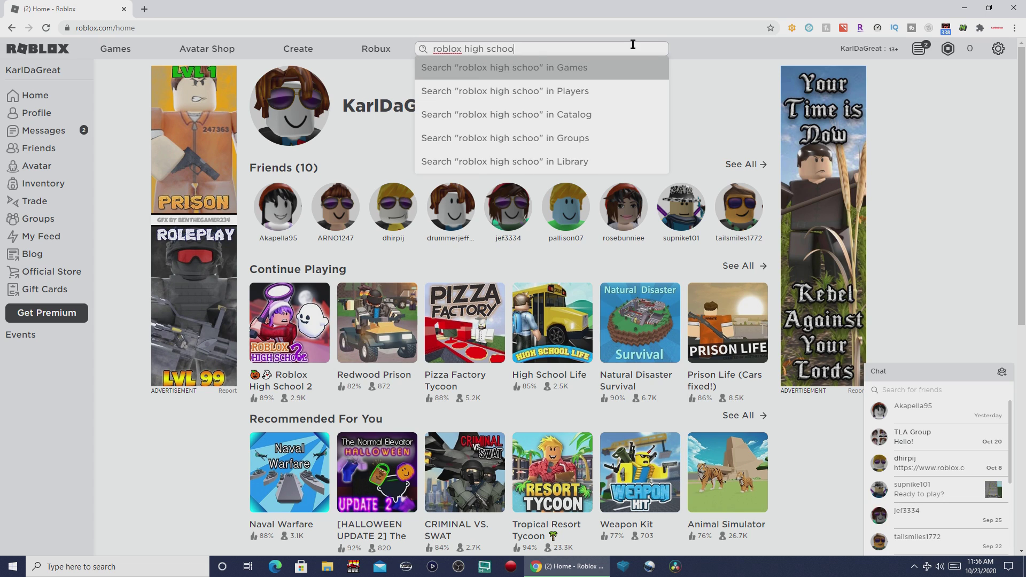
pyautogui.write('l 2')
pyautogui.press('Return')
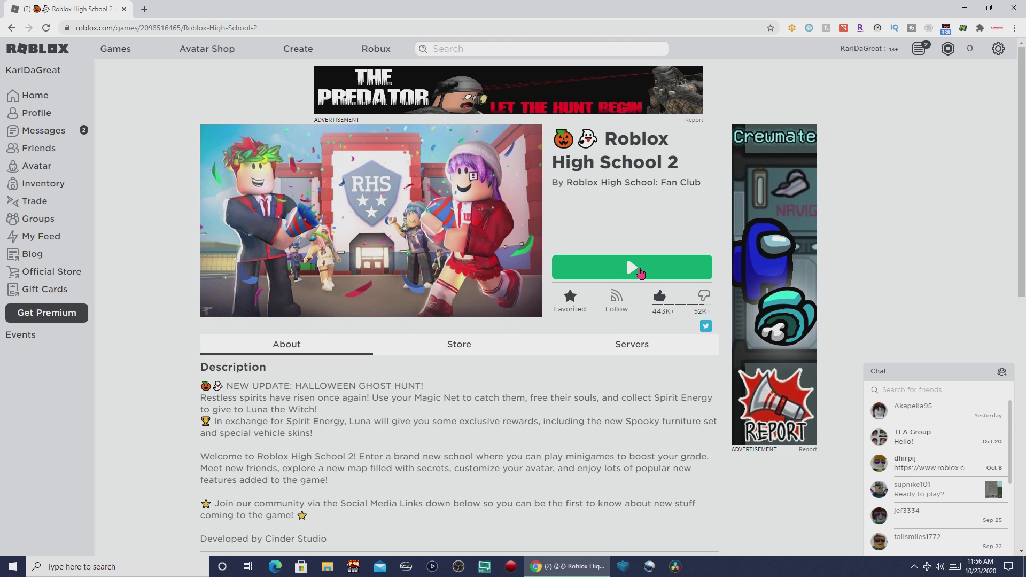
# Start Roblox High School 2 from its page and save the offered RobloxPlayerLauncher installer in Downloads.
pyautogui.moveTo(493, 309)
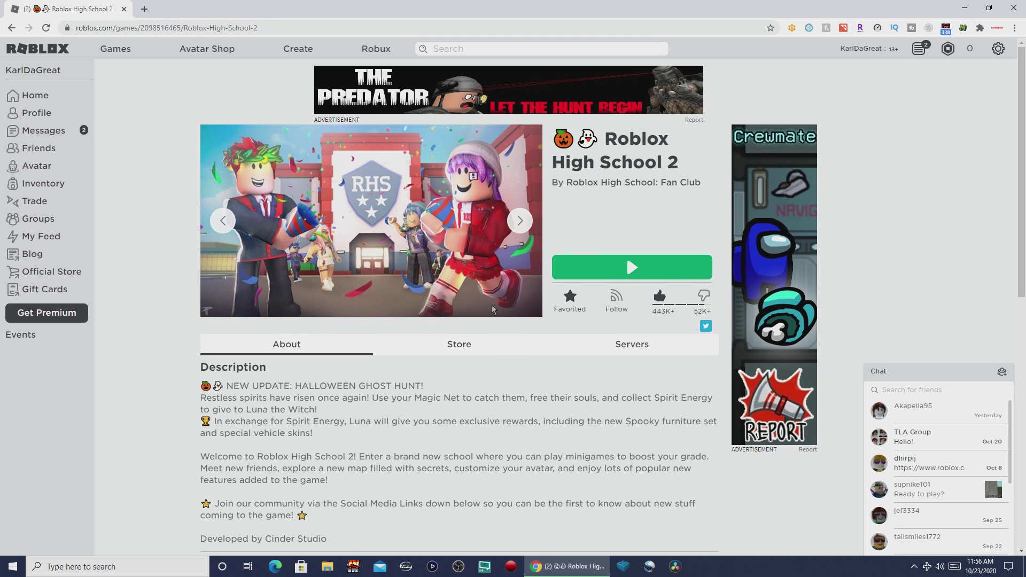
pyautogui.click(623, 265)
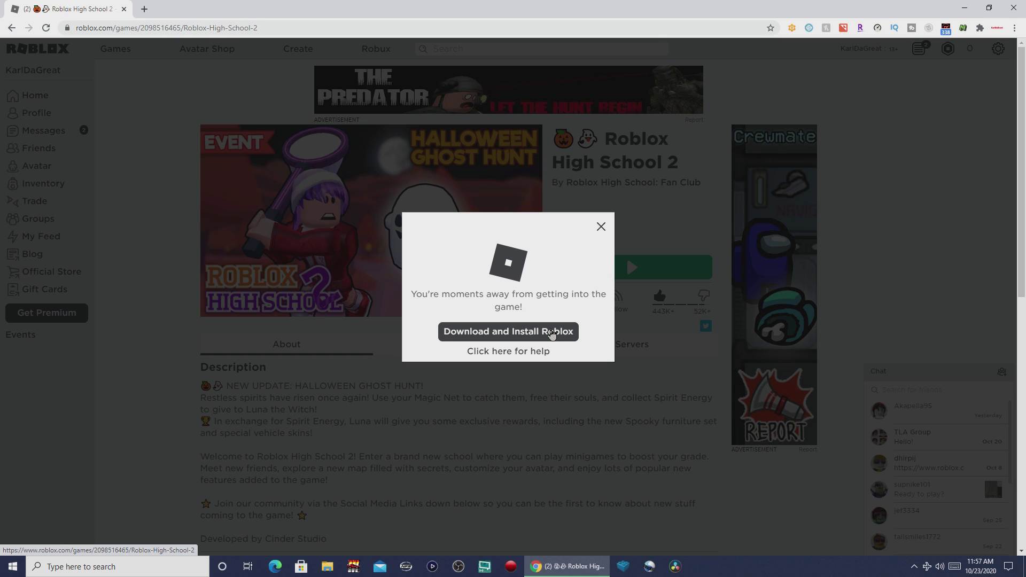
pyautogui.click(552, 332)
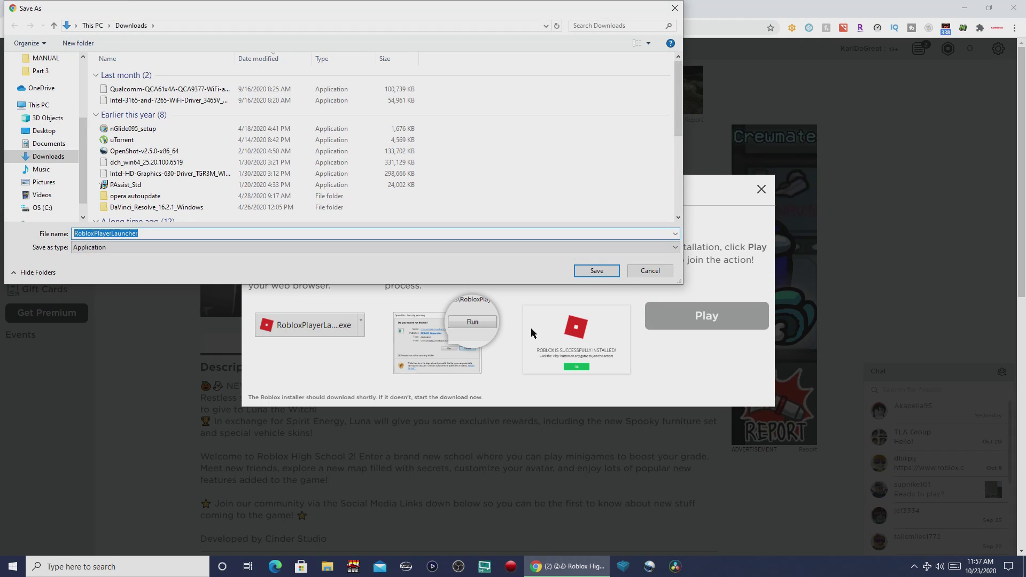
pyautogui.click(597, 271)
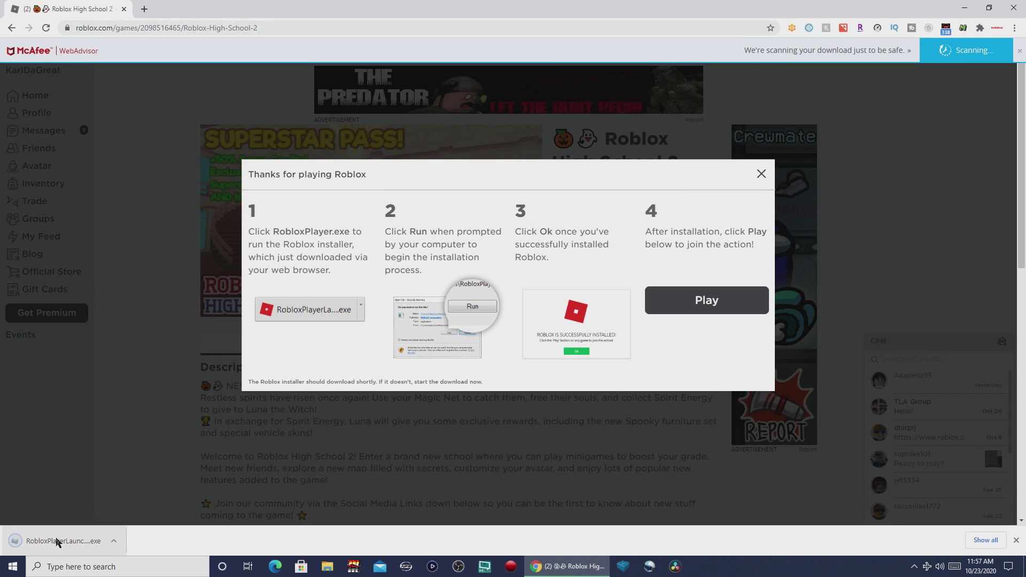
# Run the downloaded RobloxPlayerLauncher installer, finish the installation, and close the installation instructions.
pyautogui.click(58, 542)
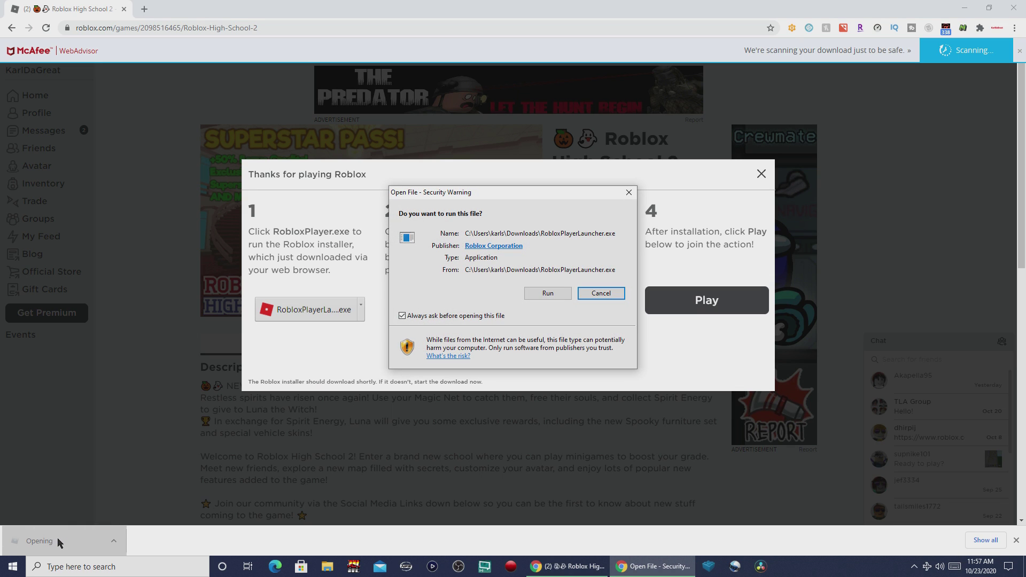
pyautogui.click(536, 293)
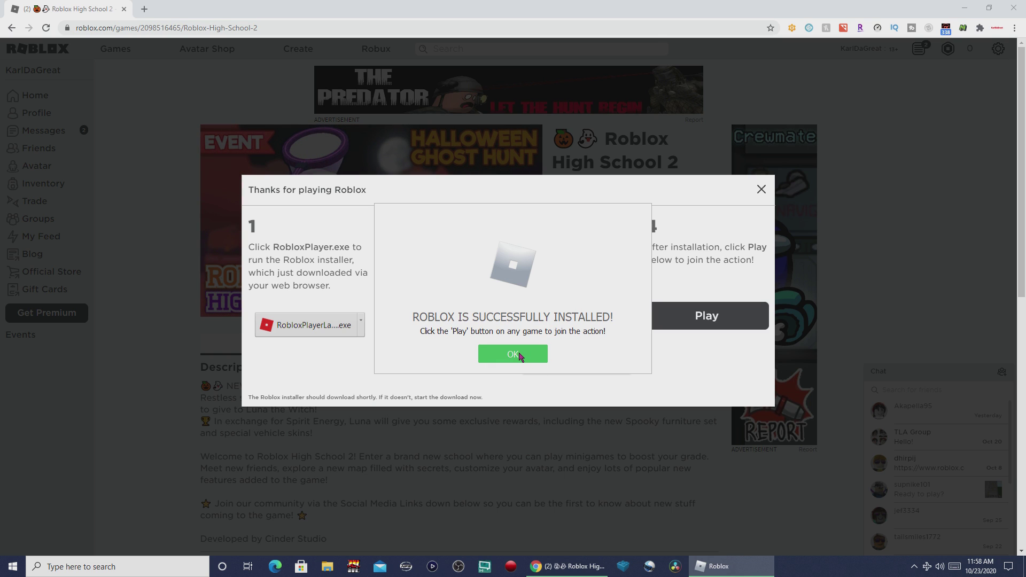
pyautogui.click(513, 353)
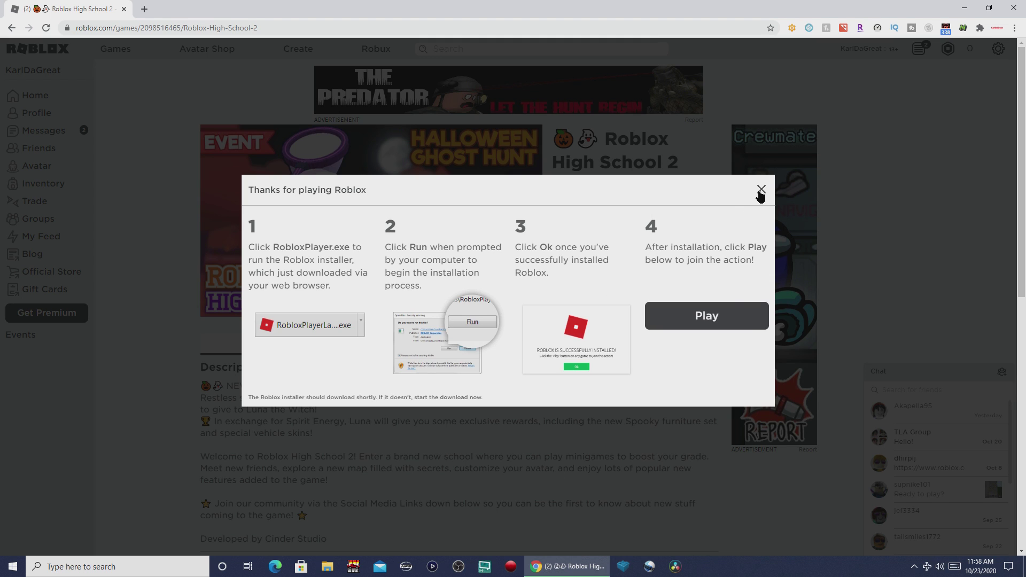
pyautogui.click(761, 190)
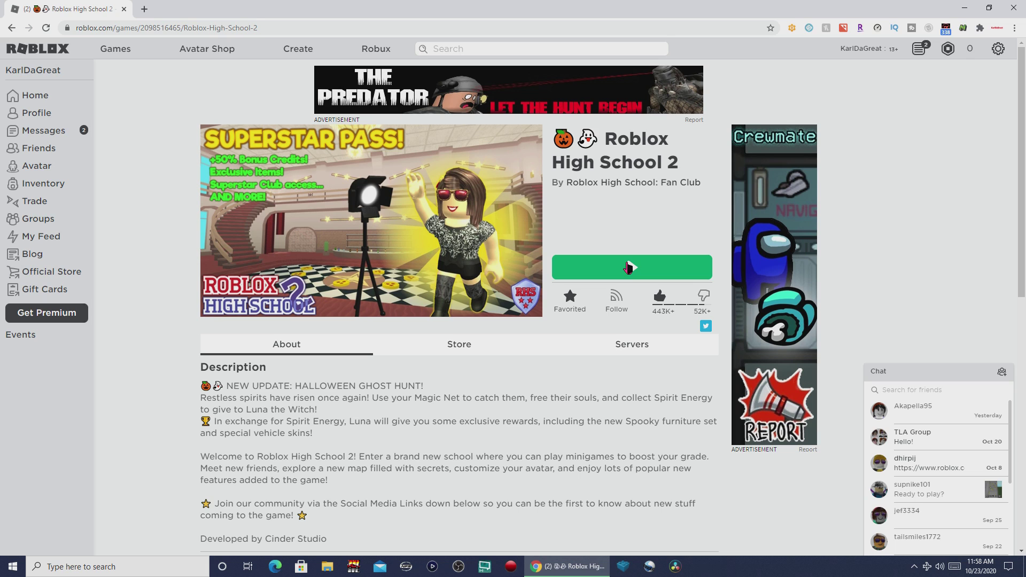
pyautogui.click(628, 268)
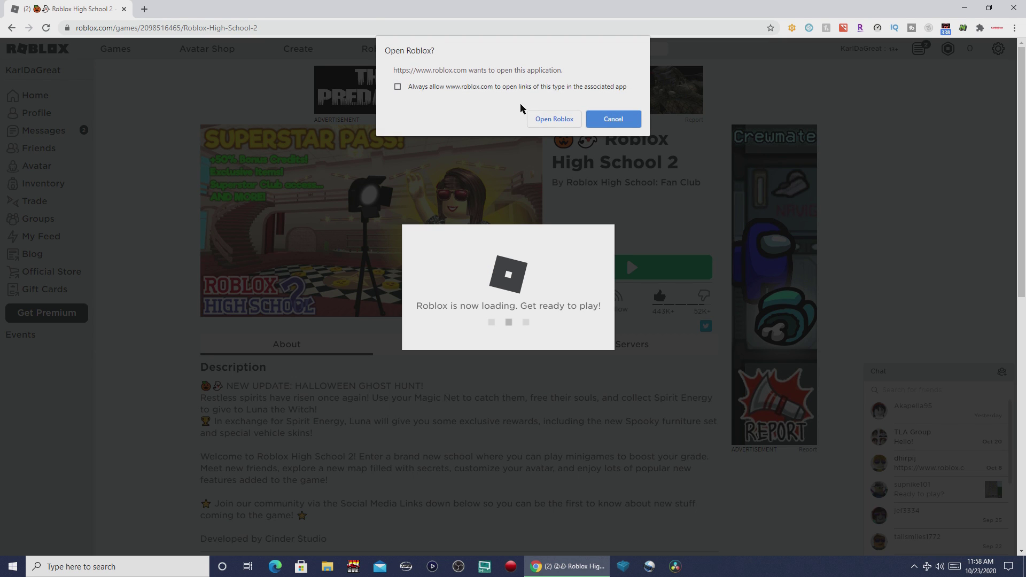
pyautogui.click(487, 88)
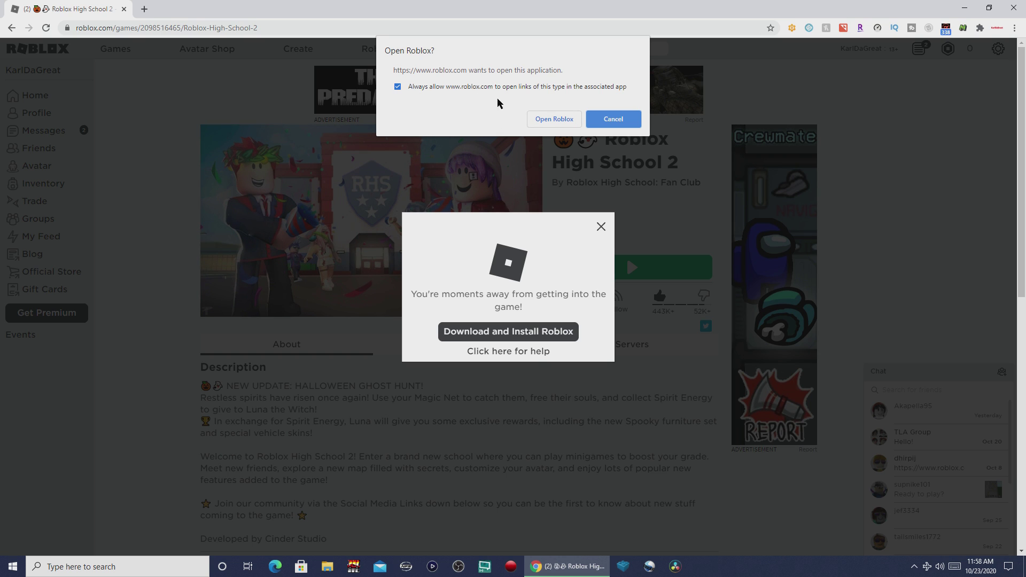
pyautogui.click(548, 120)
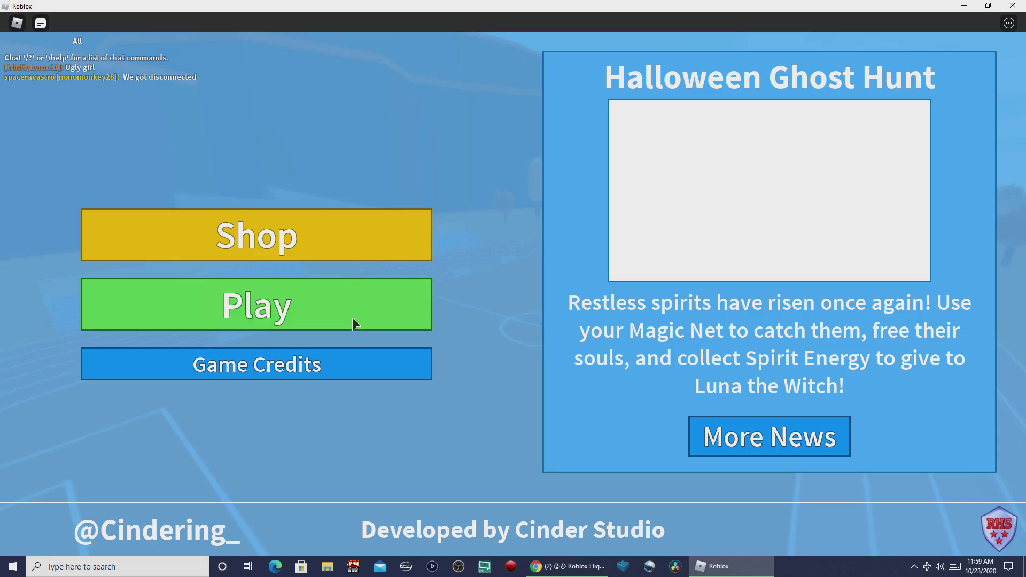
# Enter the game from its start screen and accept the teleport to the Performance Arts class.
pyautogui.click(352, 319)
pyautogui.click(665, 270)
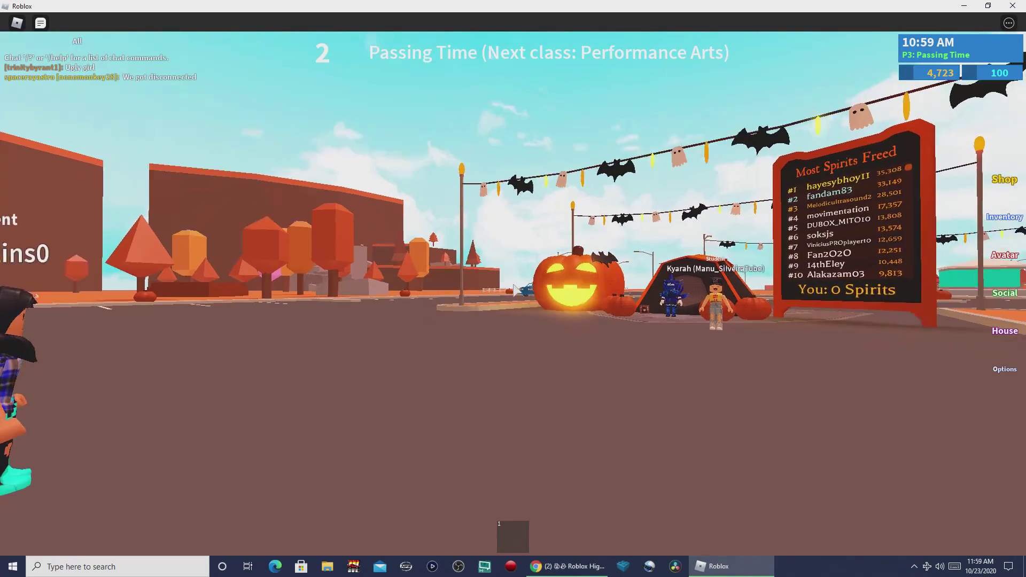
pyautogui.scroll(-6, 513, 288)
pyautogui.scroll(6, 513, 287)
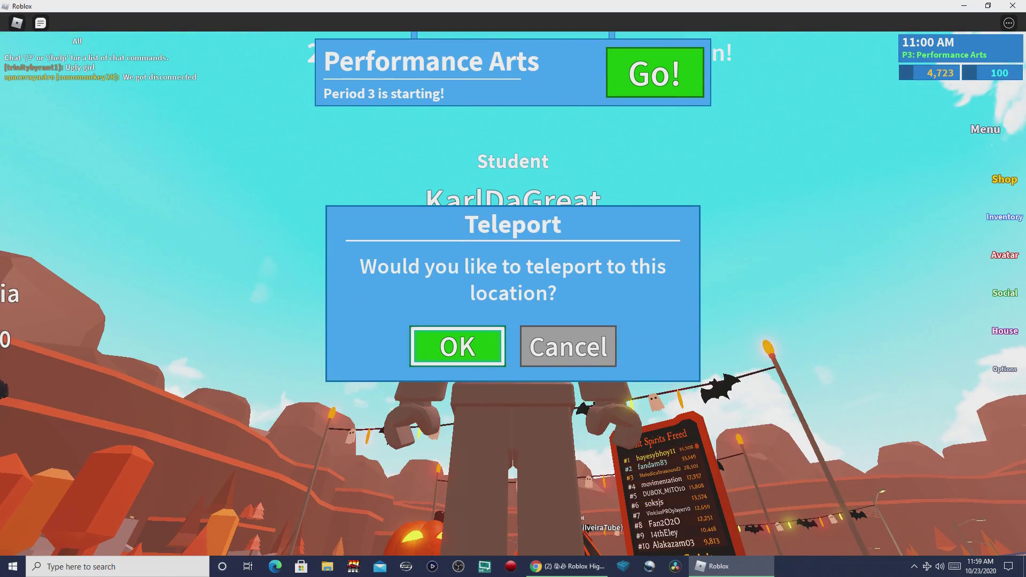
pyautogui.press('Return')
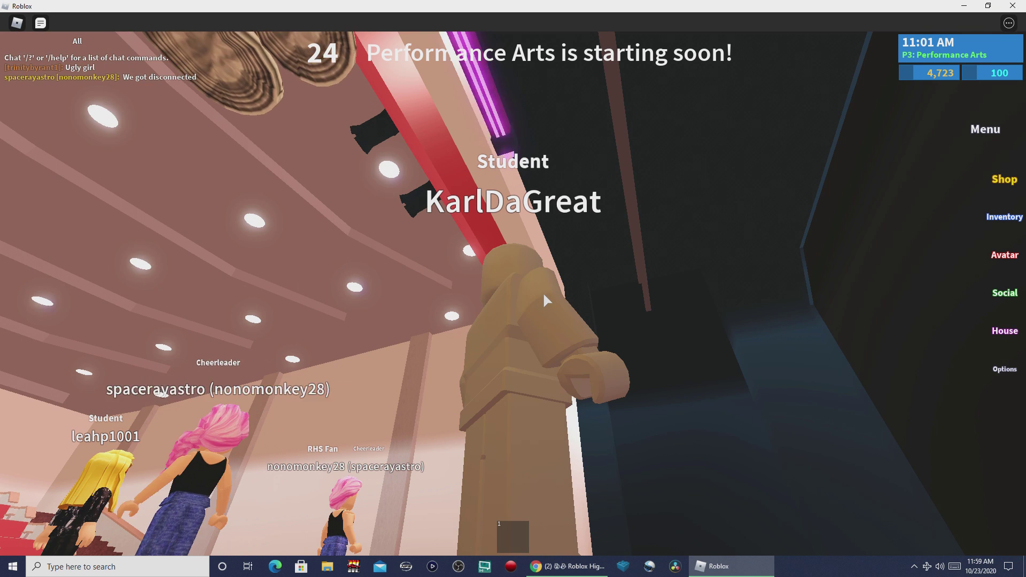
# Turn on Fullscreen in the in-game settings and resume the game.
pyautogui.press('Escape')
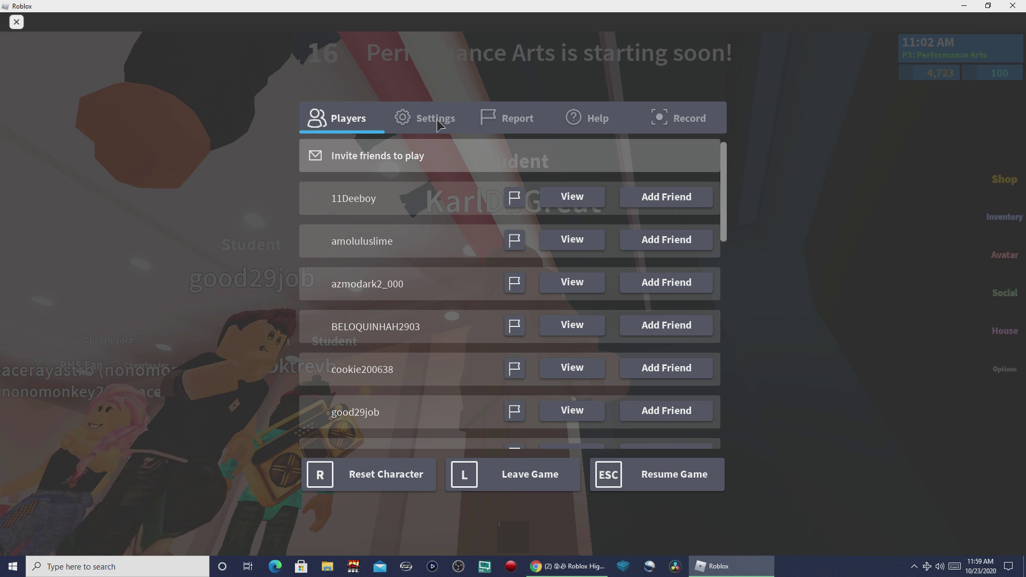
pyautogui.click(437, 120)
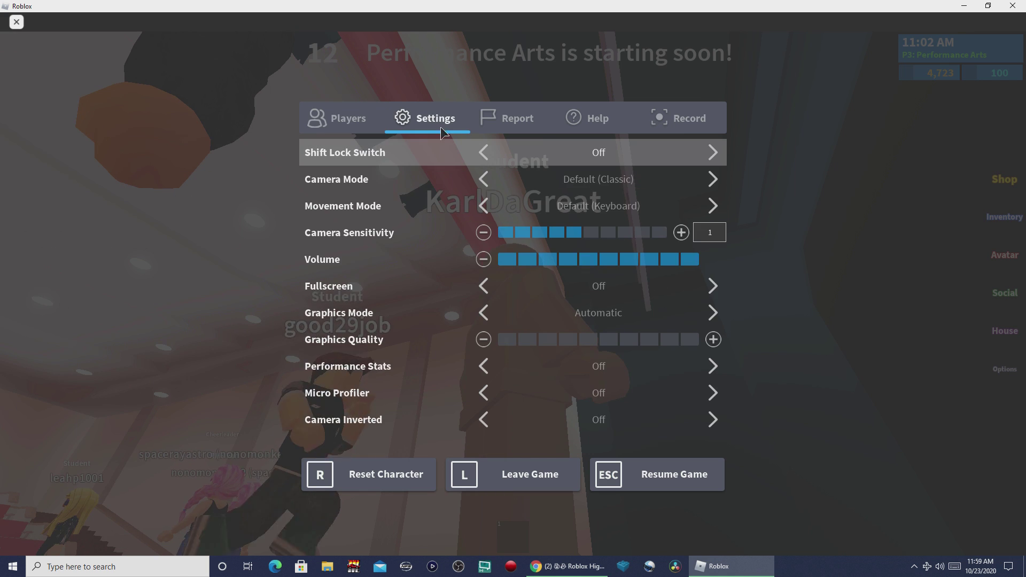
pyautogui.click(713, 286)
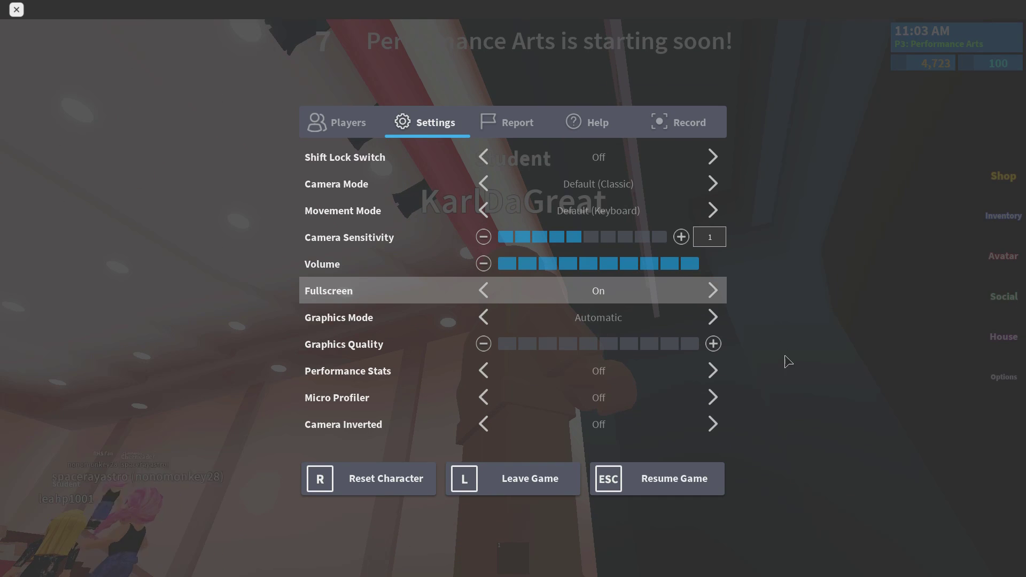
pyautogui.press('Escape')
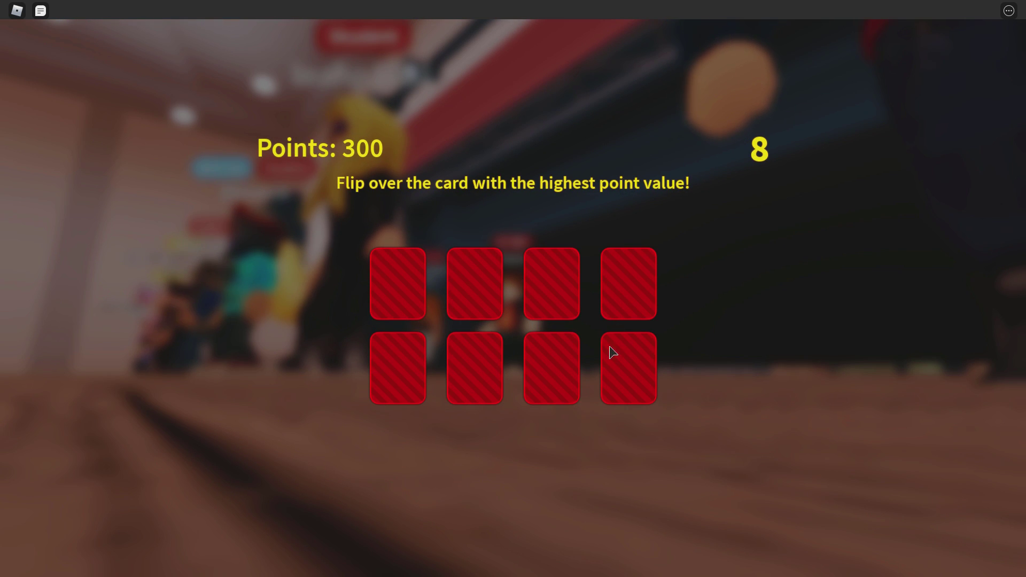
# Choose a card in the highest-value round, and flip cards in the matching round to pair the two dark bird masks.
pyautogui.click(561, 297)
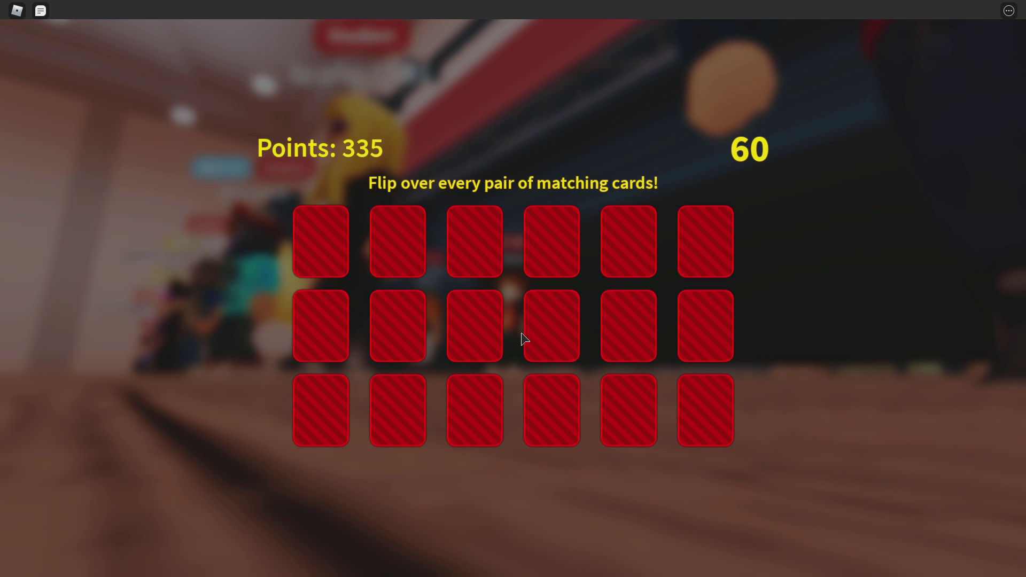
pyautogui.click(494, 322)
pyautogui.click(492, 248)
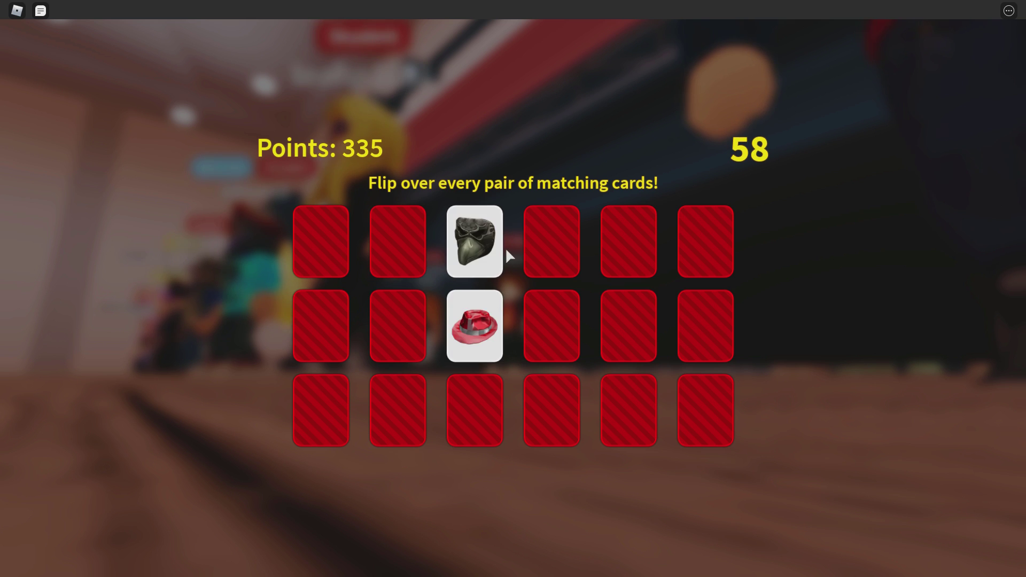
pyautogui.click(626, 262)
pyautogui.click(605, 315)
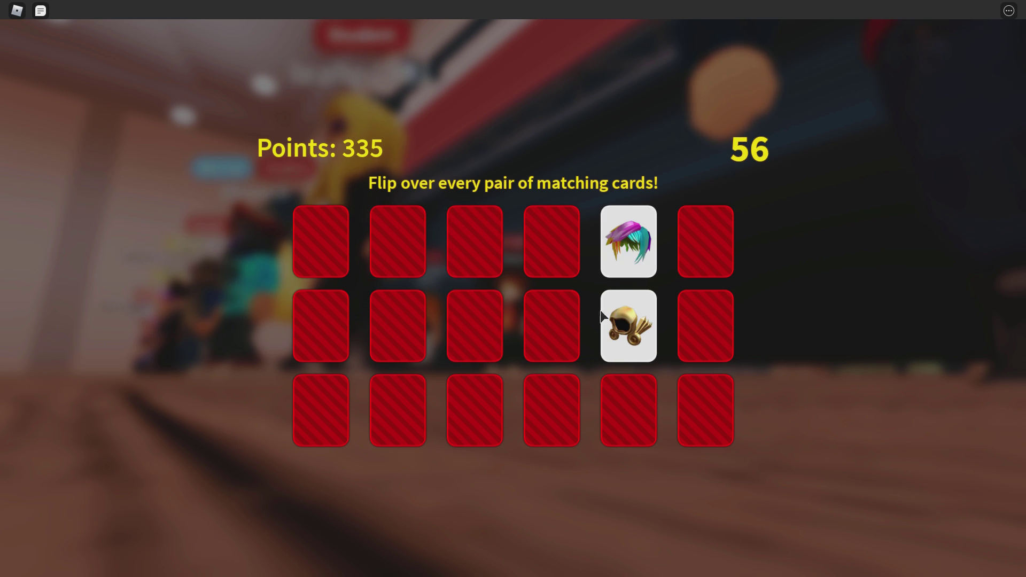
pyautogui.click(481, 322)
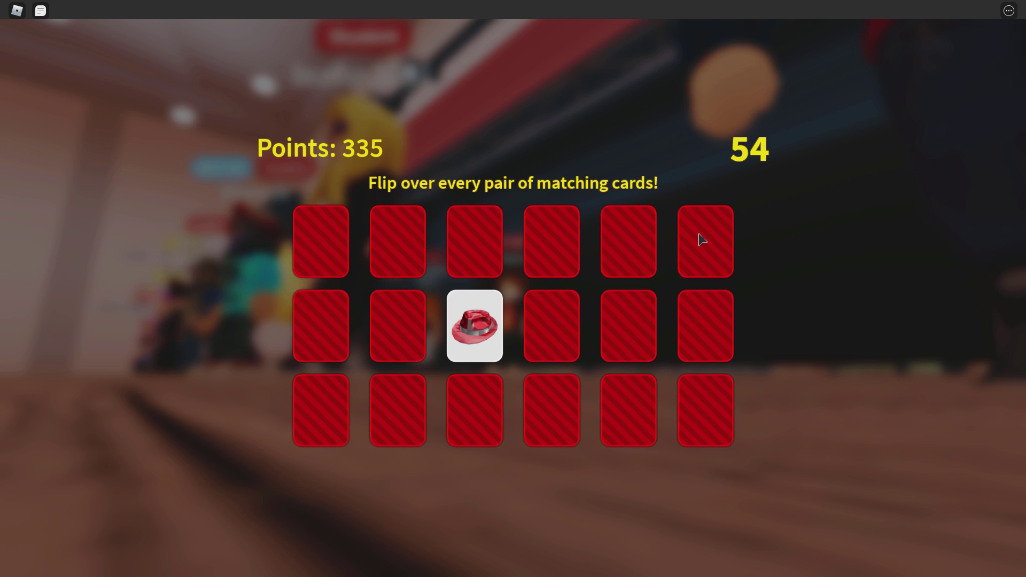
pyautogui.click(701, 236)
pyautogui.click(546, 320)
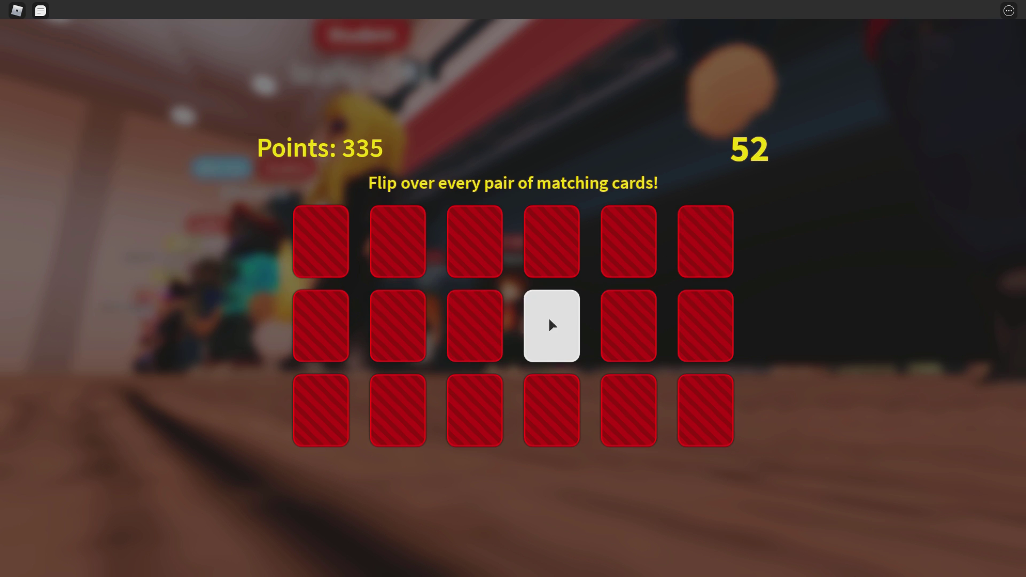
pyautogui.click(424, 263)
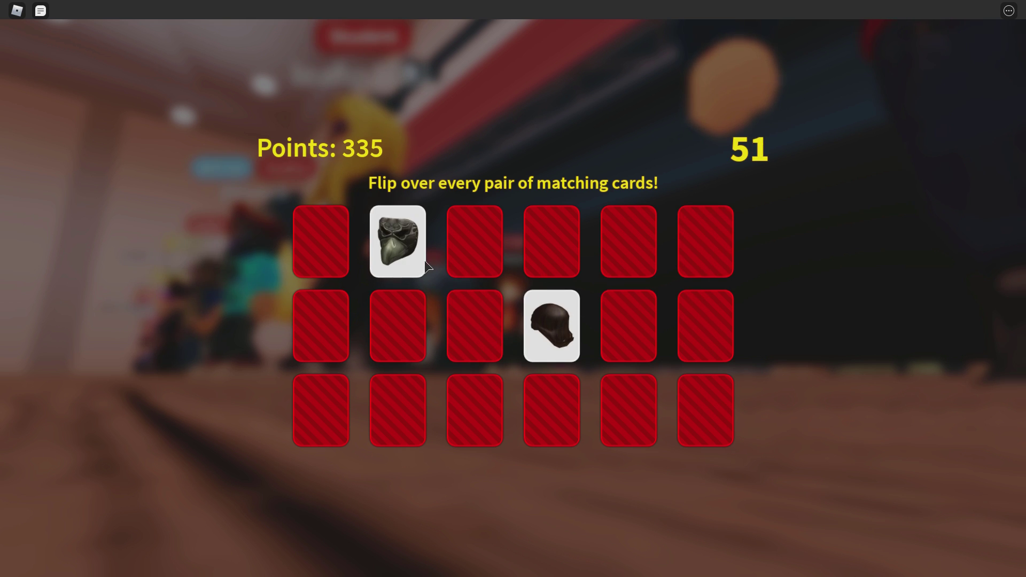
pyautogui.click(417, 326)
pyautogui.click(636, 258)
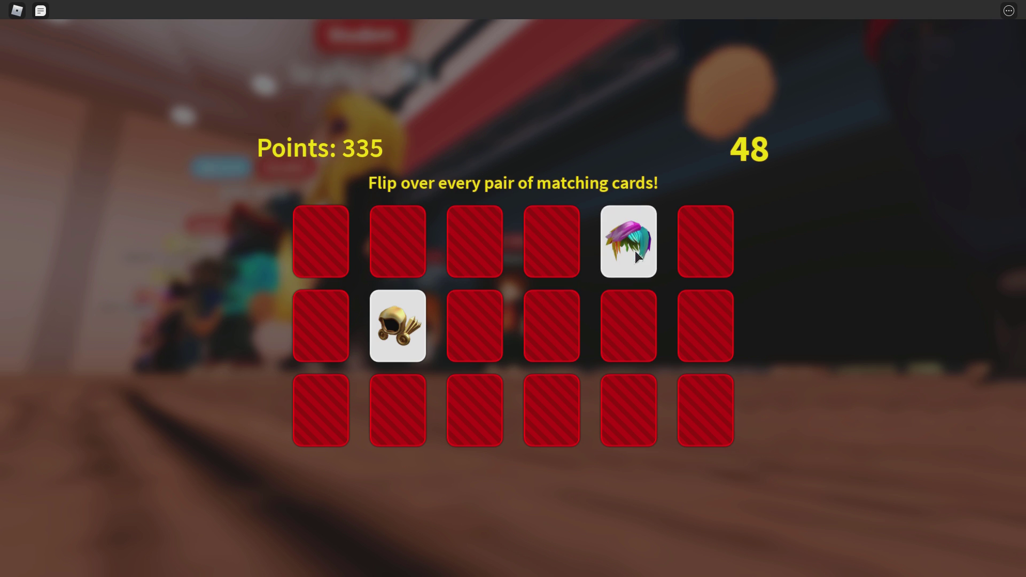
pyautogui.click(478, 260)
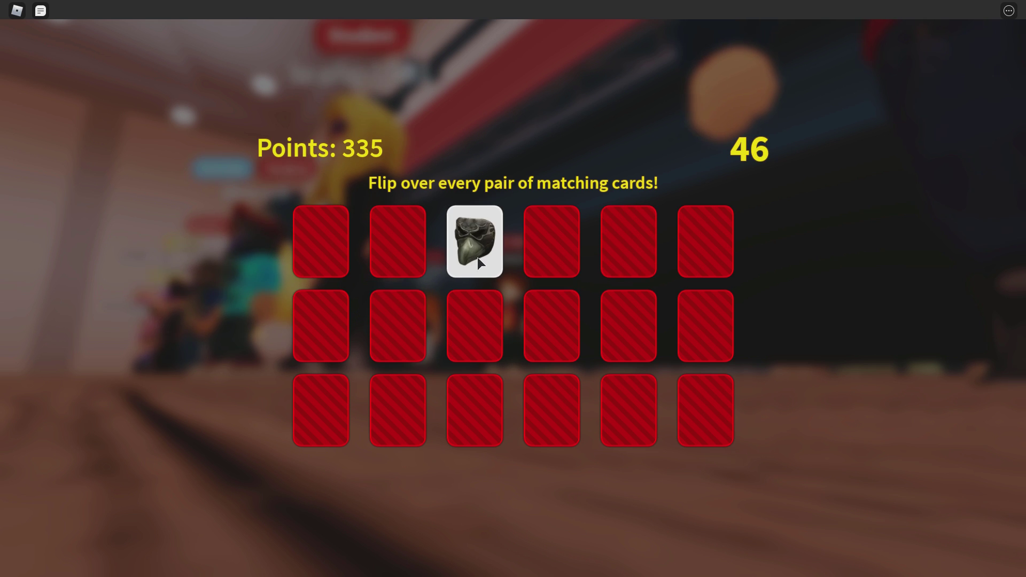
pyautogui.click(378, 256)
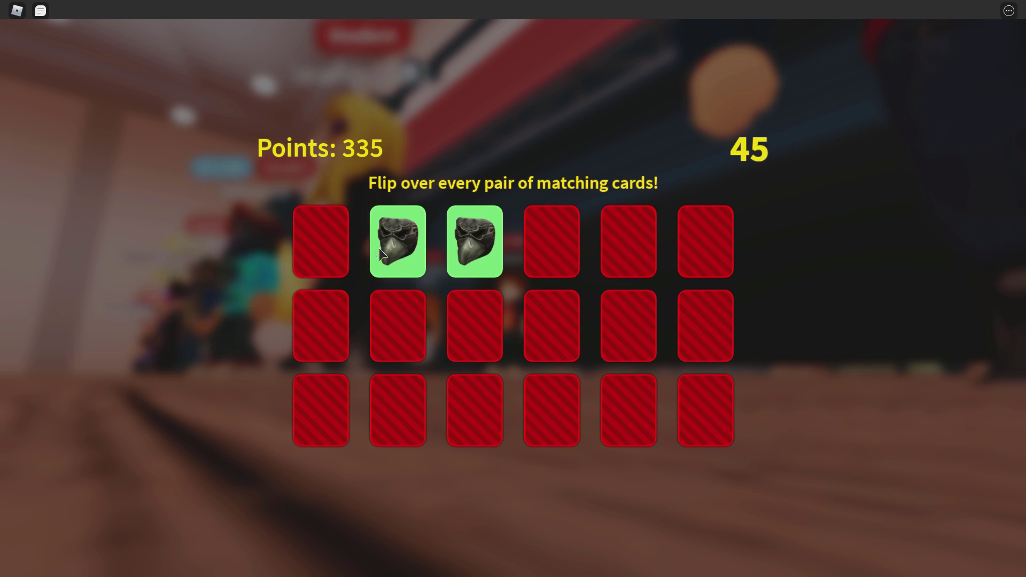